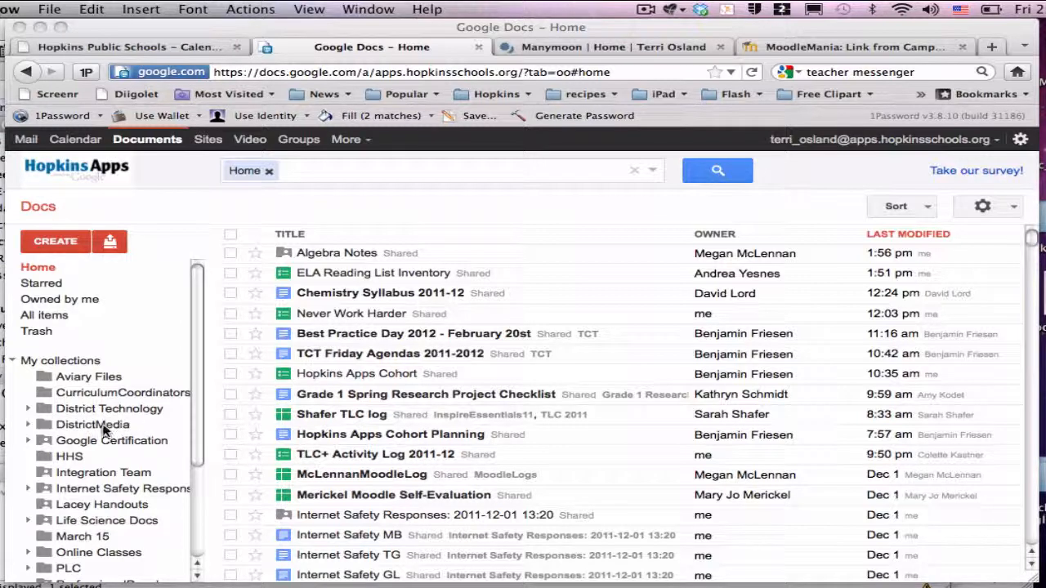
Open the DistrictMedia folder from the sidebar to show its list of actions
click(156, 429)
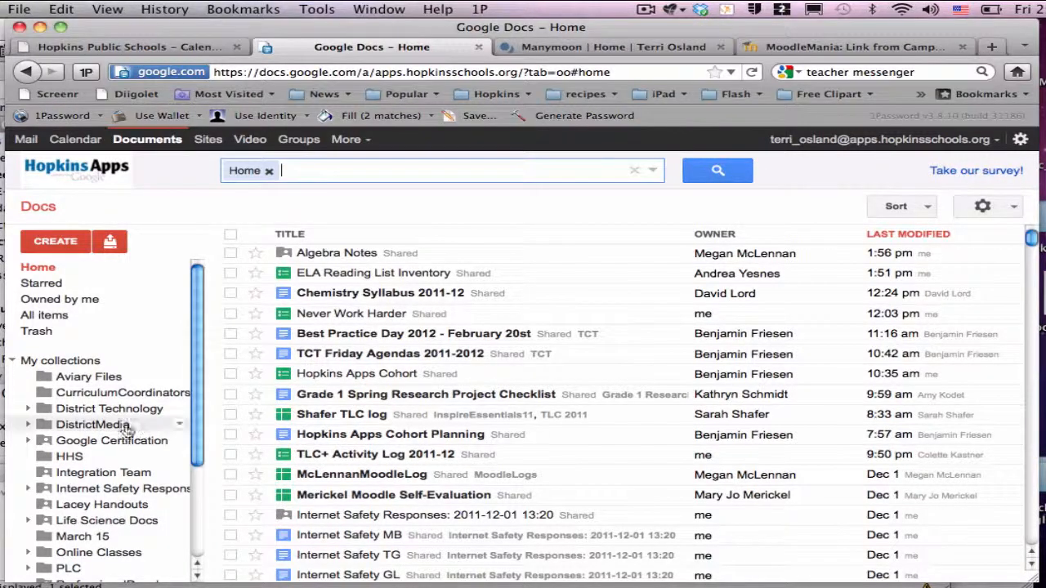
click(180, 425)
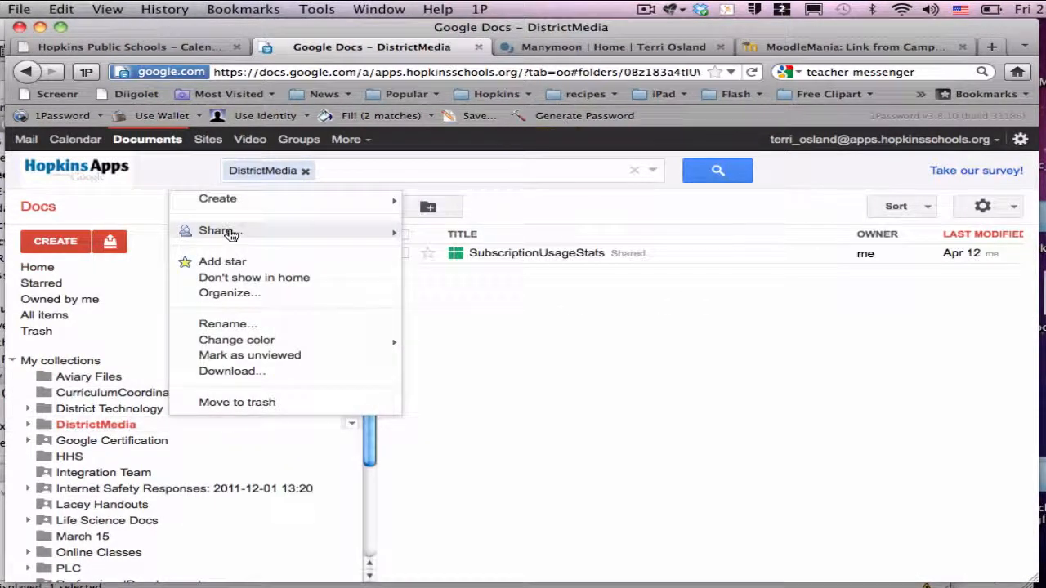
Open DistrictMedia's sharing settings and add two colleagues from the address suggestions
mouse_move(245, 233)
click(450, 235)
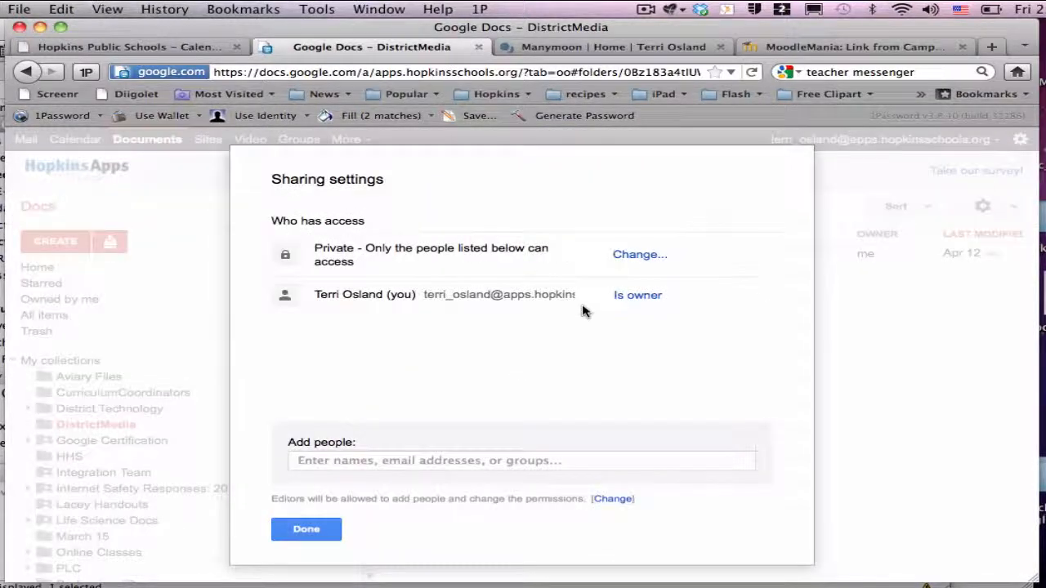
click(319, 463)
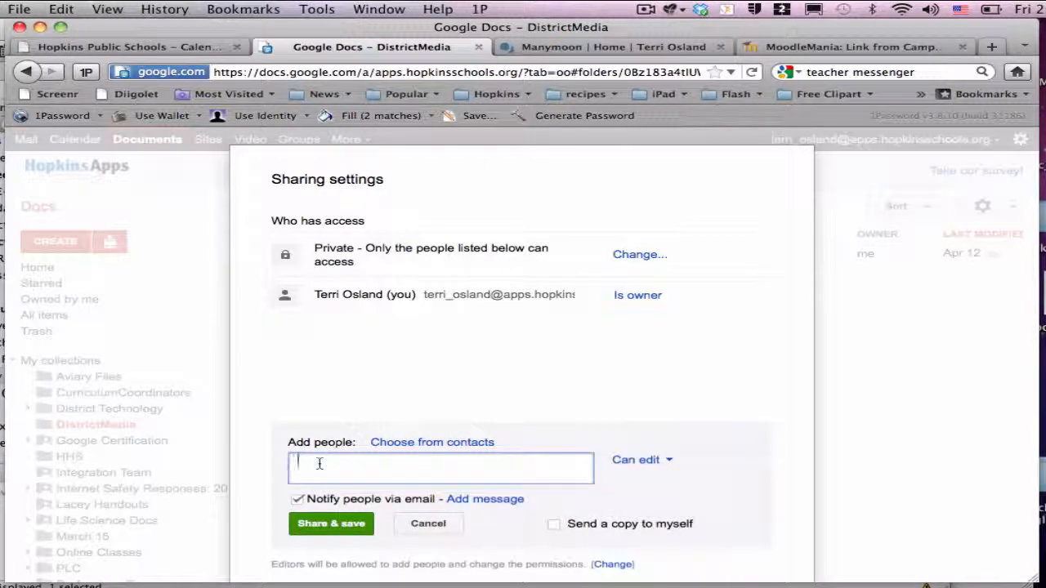
text(angie)
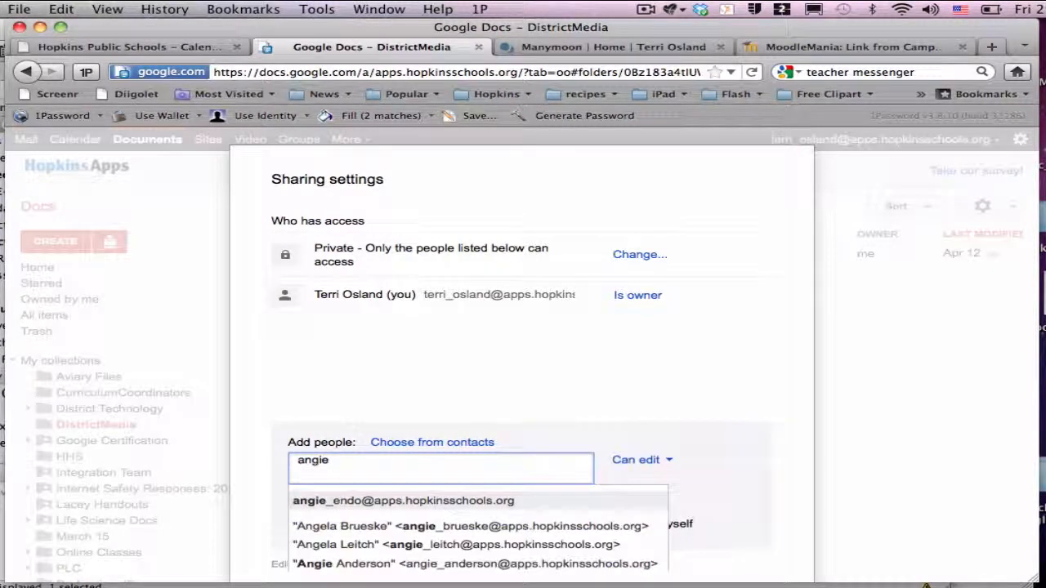
key(Return)
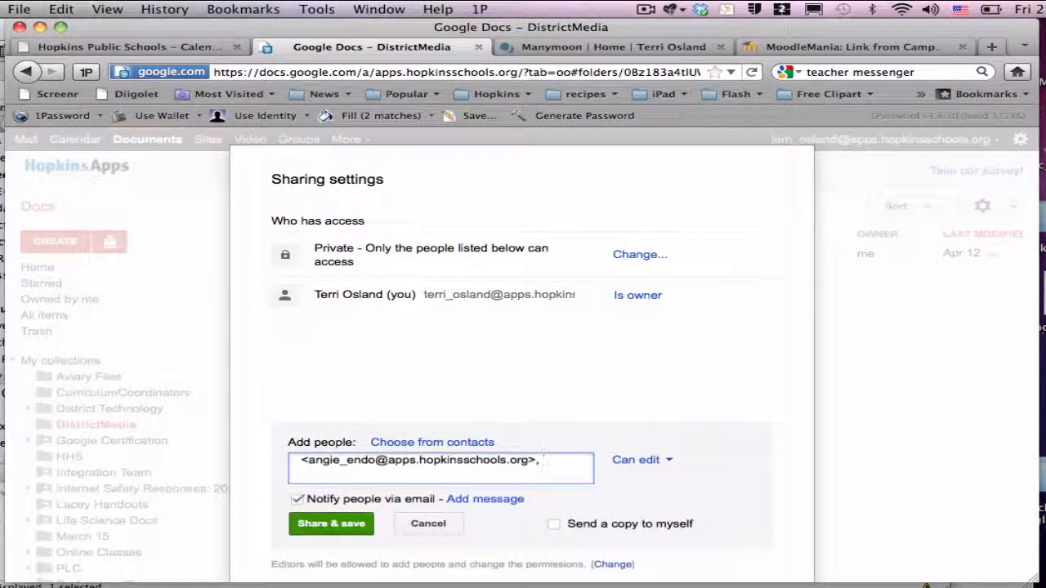
text(victoria)
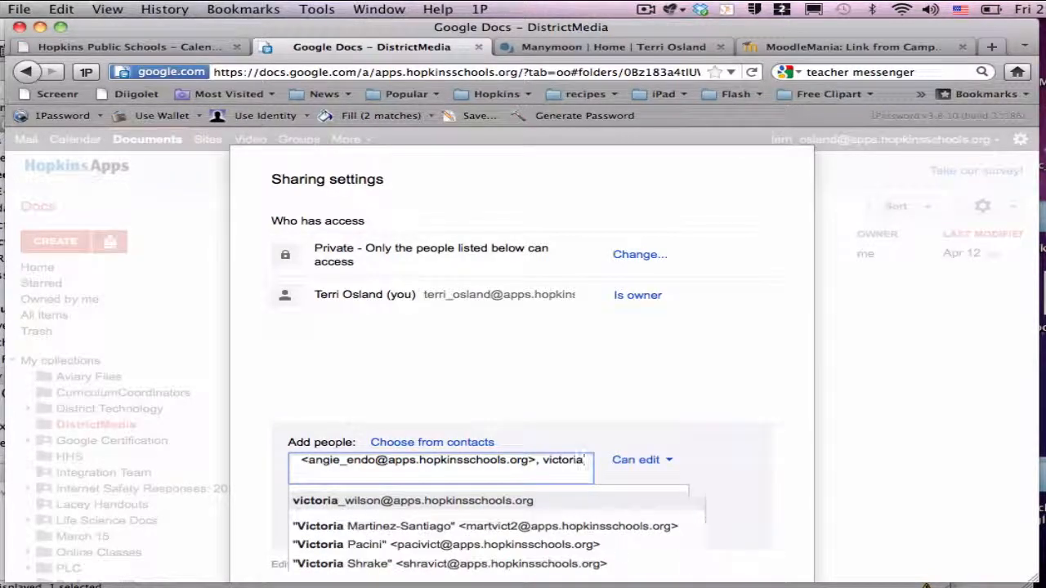
key(Return)
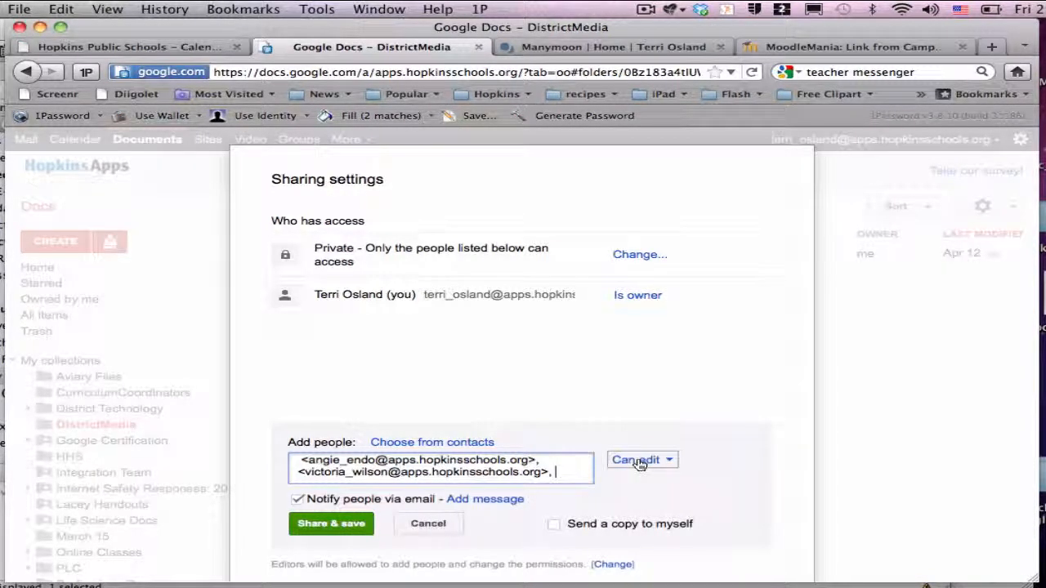
Share the folder with them as editors without email notifications, then close sharing settings
click(297, 501)
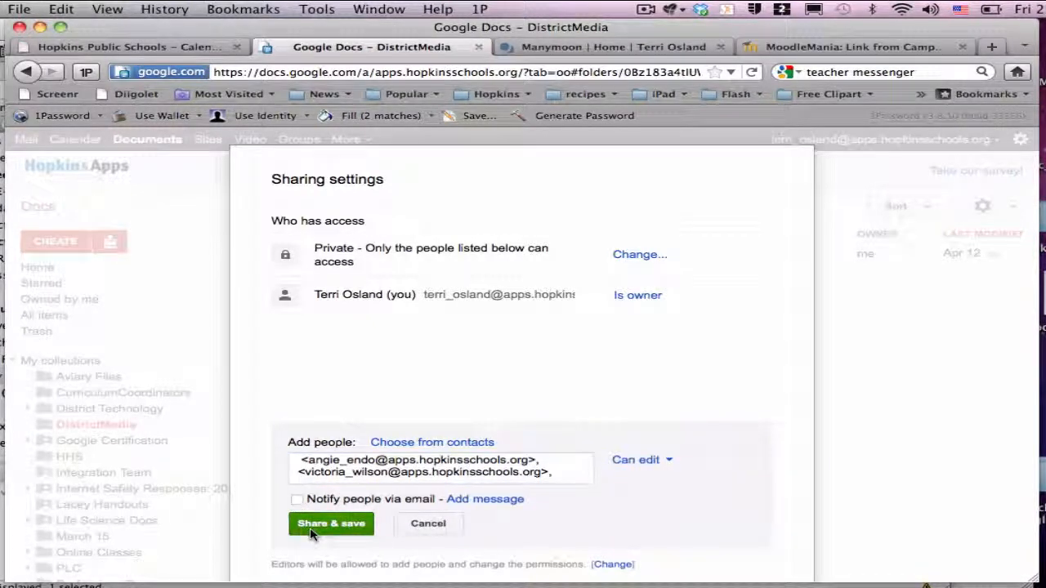
click(319, 526)
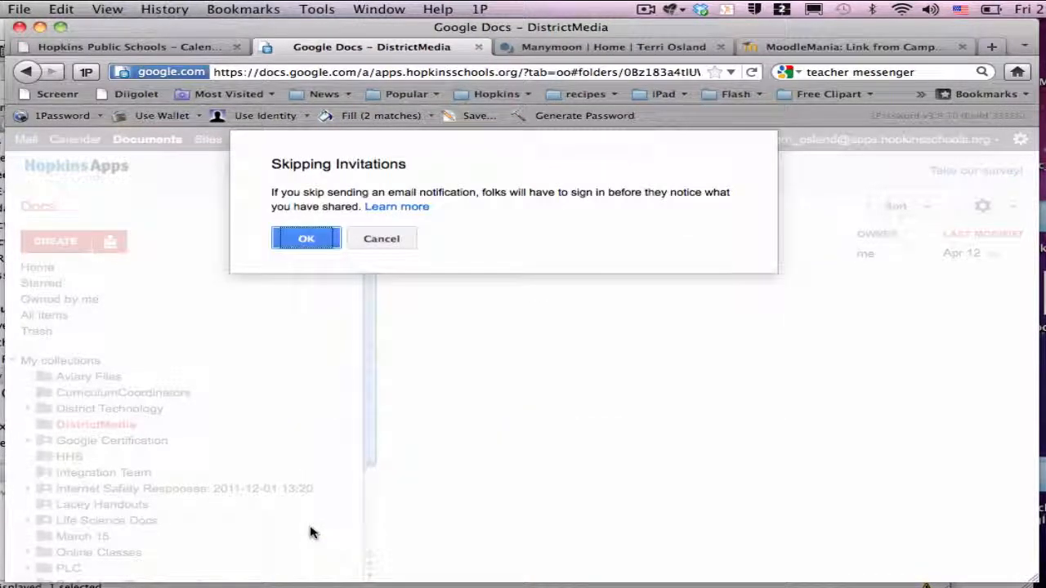
click(298, 245)
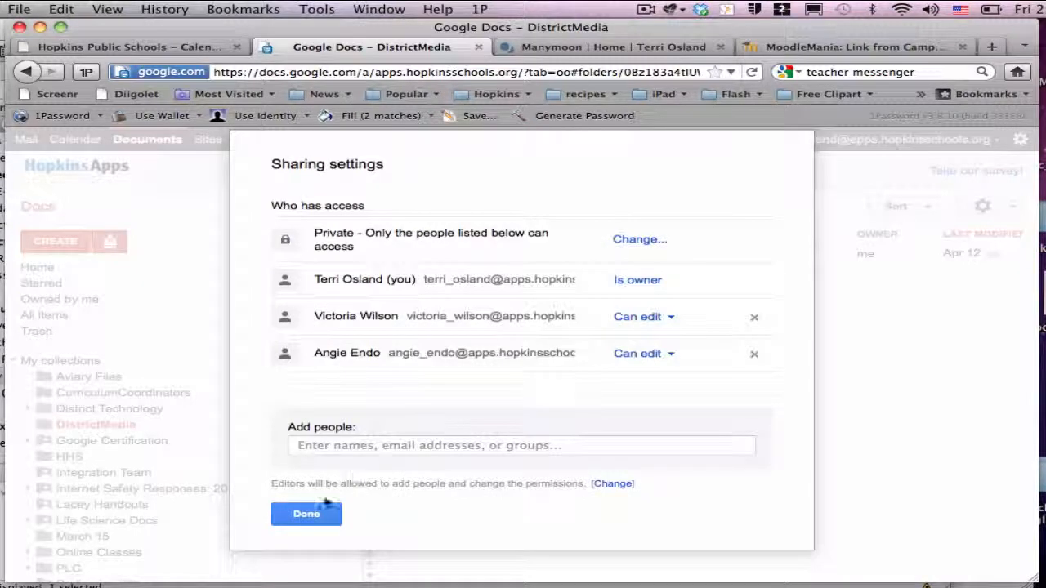
click(315, 513)
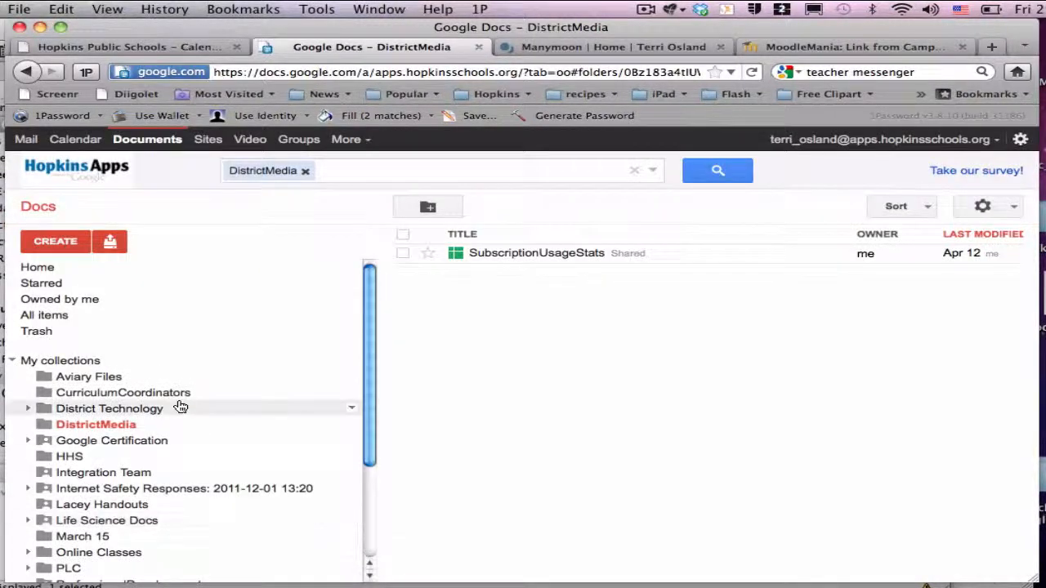
click(305, 173)
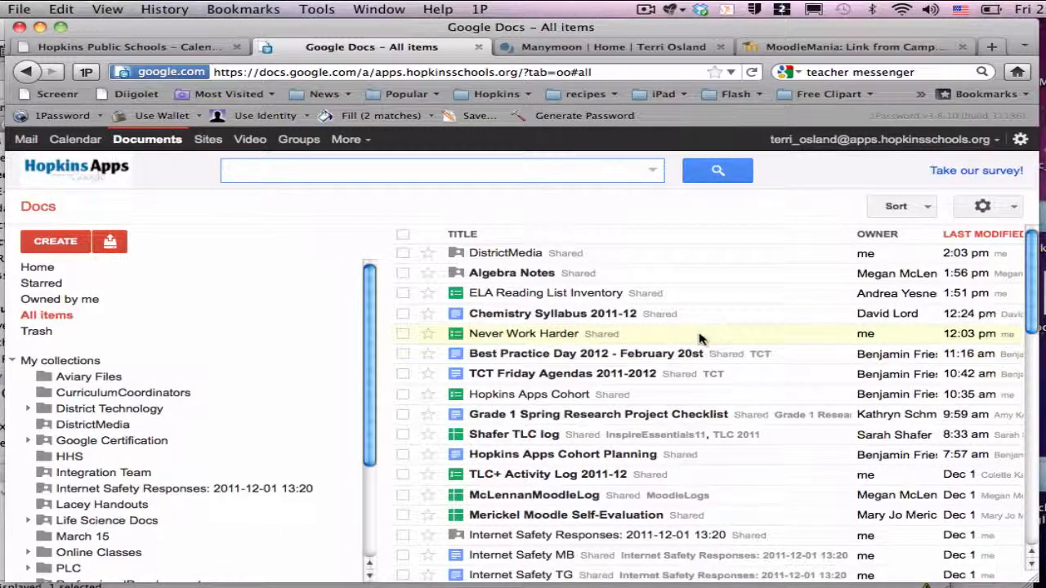
Tick the Never Work Harder spreadsheet in the All items list
drag(703, 340, 671, 330)
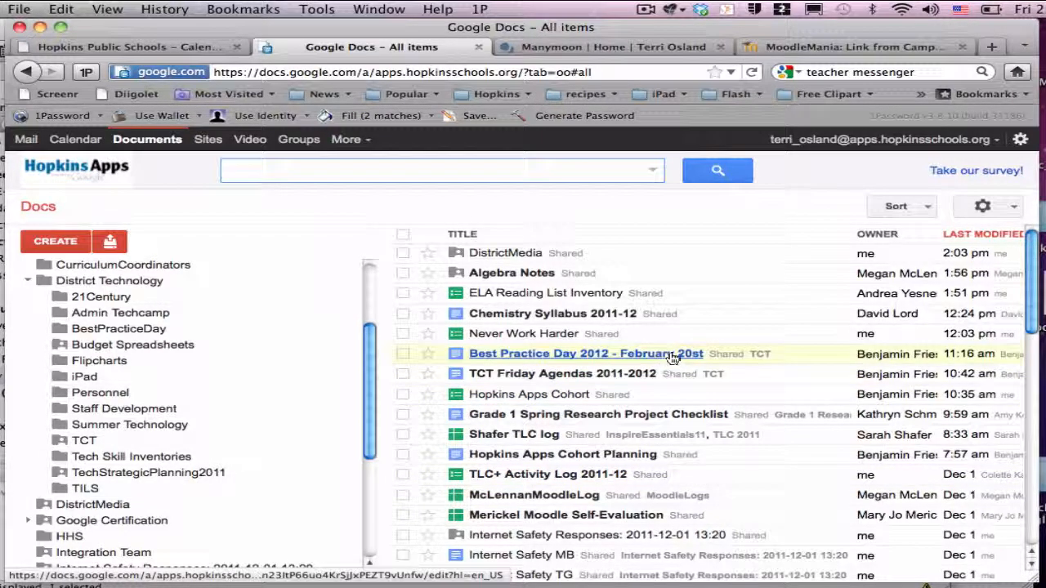
click(403, 335)
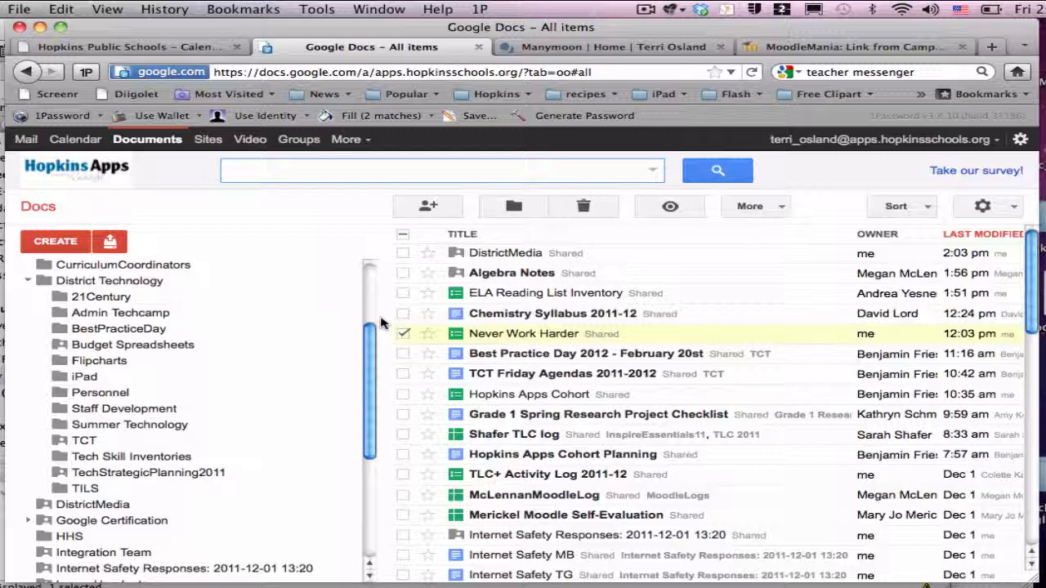
Open Never Work Harder's sharing settings and search people for 'hhs' after trying 'media spe'
click(429, 208)
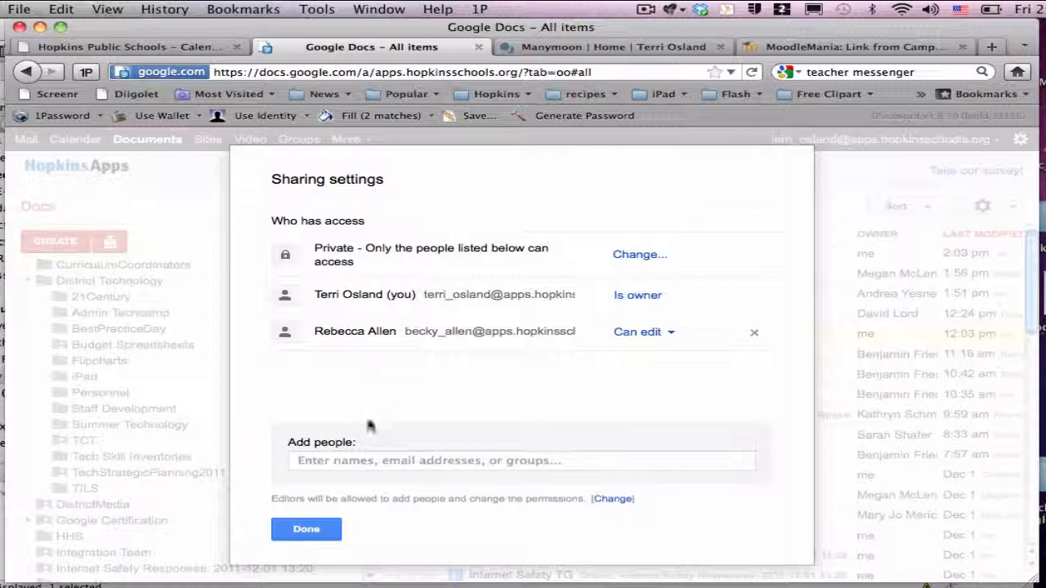
click(351, 461)
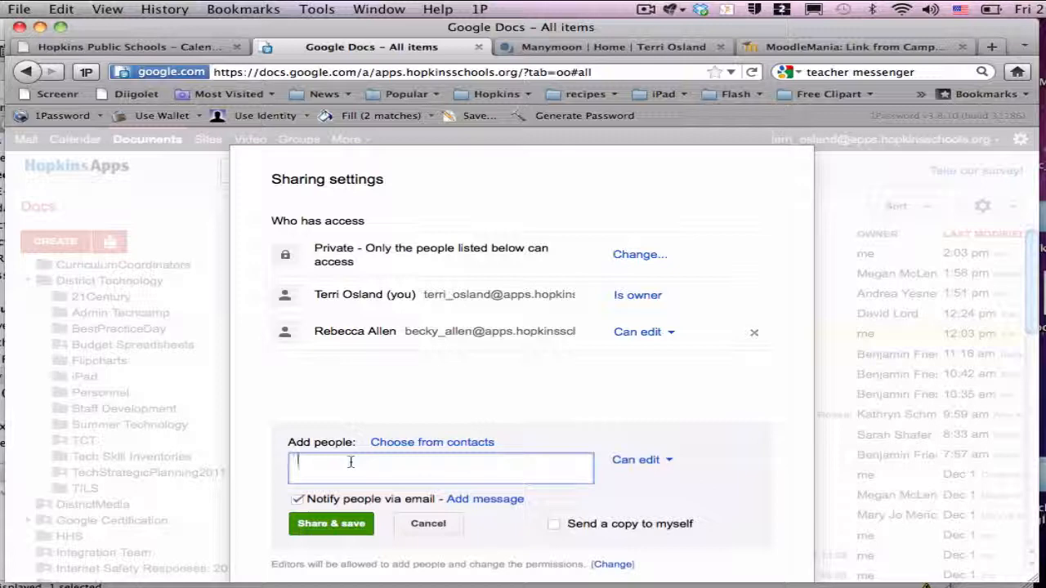
text(media)
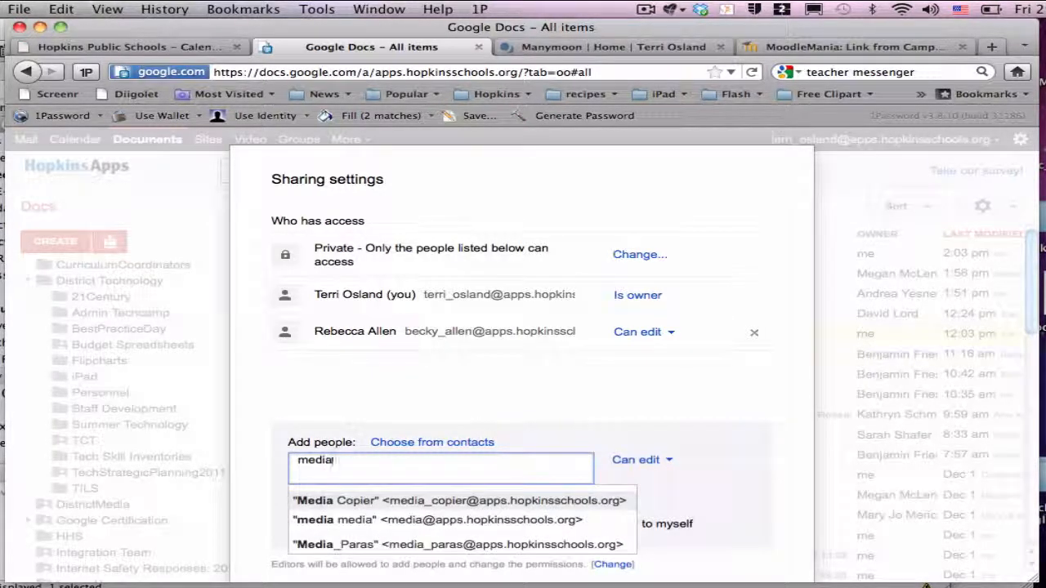
text( spe)
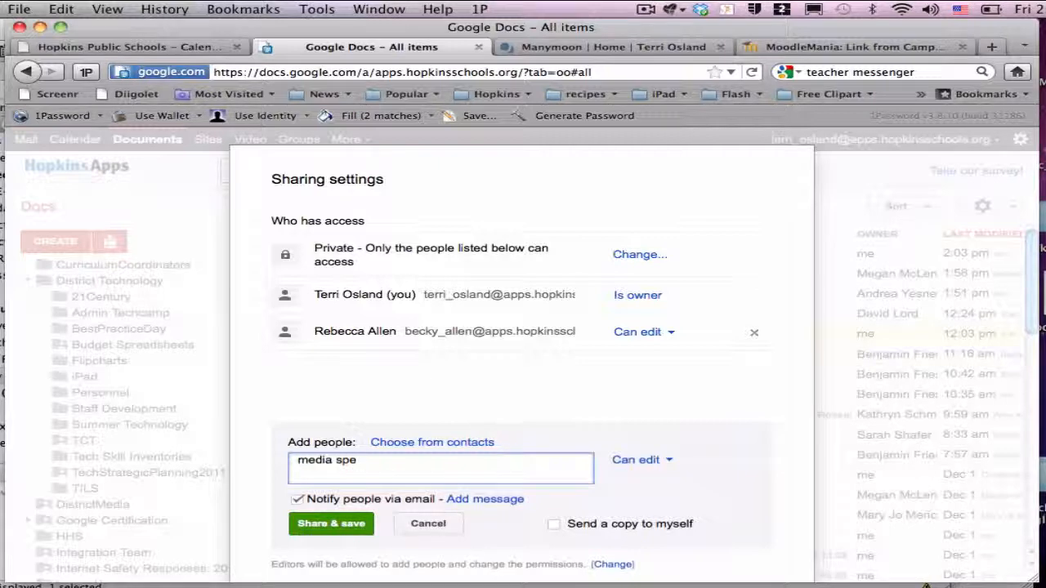
key(BackSpace)
key(BackSpace)
key(BackSpace)
key(BackSpace)
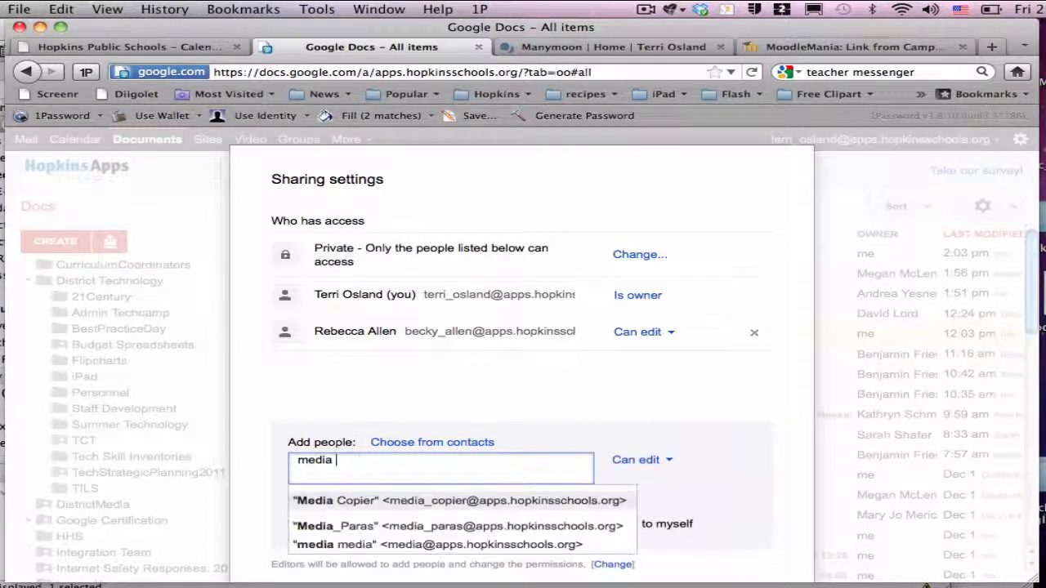
text(sp)
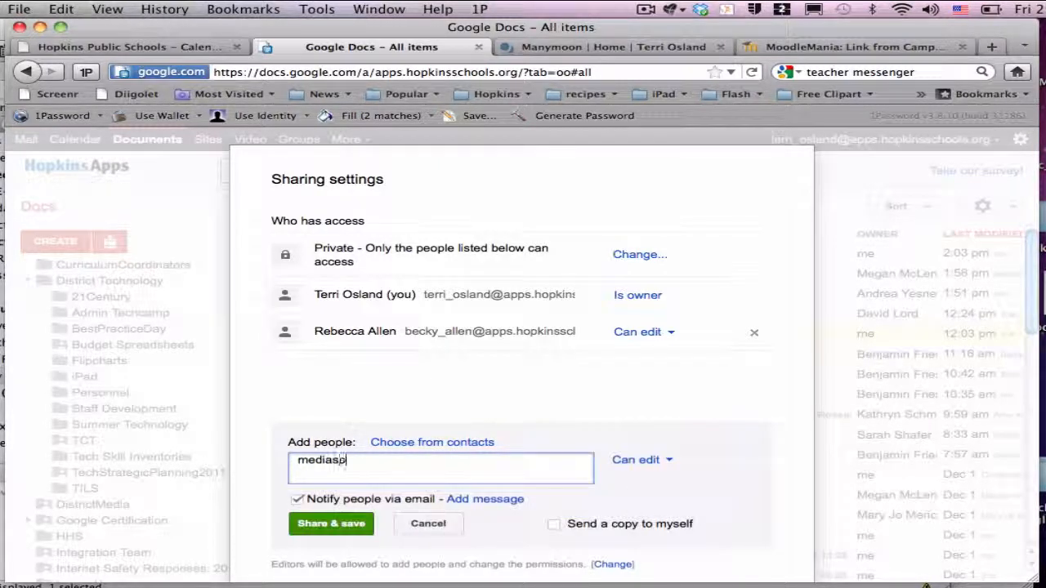
text(e)
key(BackSpace)
key(BackSpace)
key(BackSpace)
key(BackSpace)
key(BackSpace)
key(BackSpace)
key(BackSpace)
text(med)
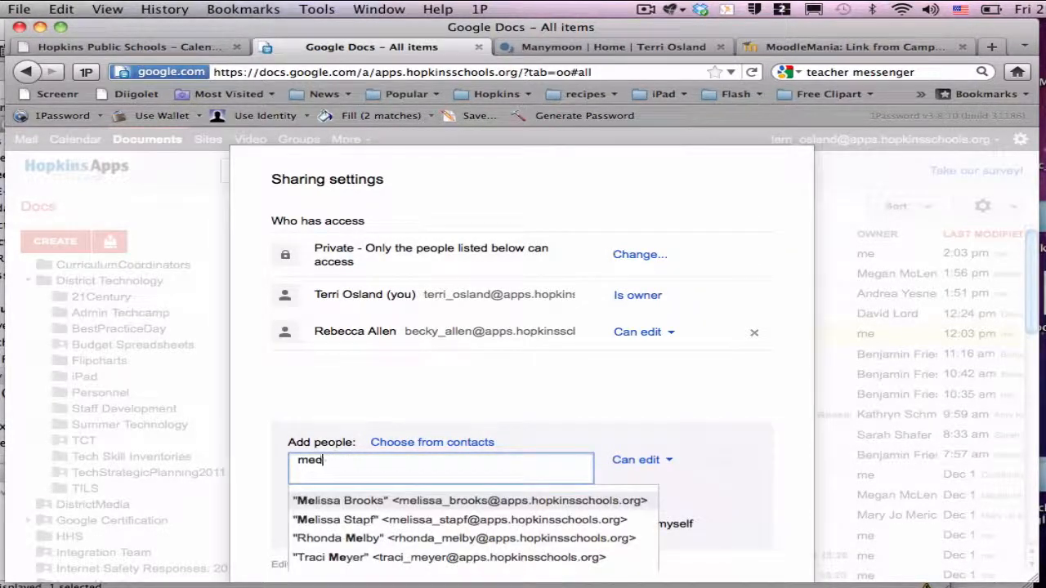
text(i)
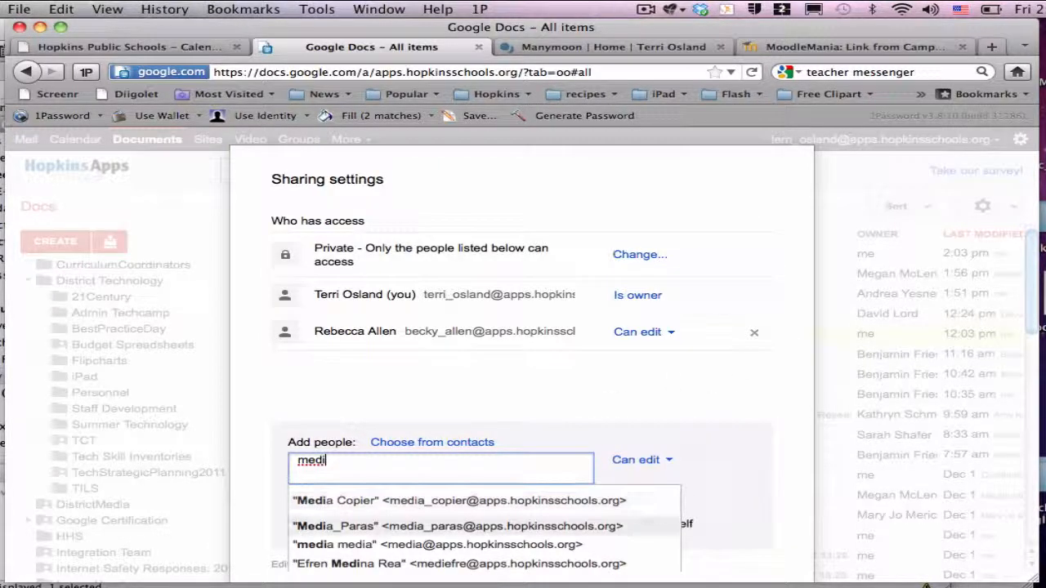
double_click(467, 460)
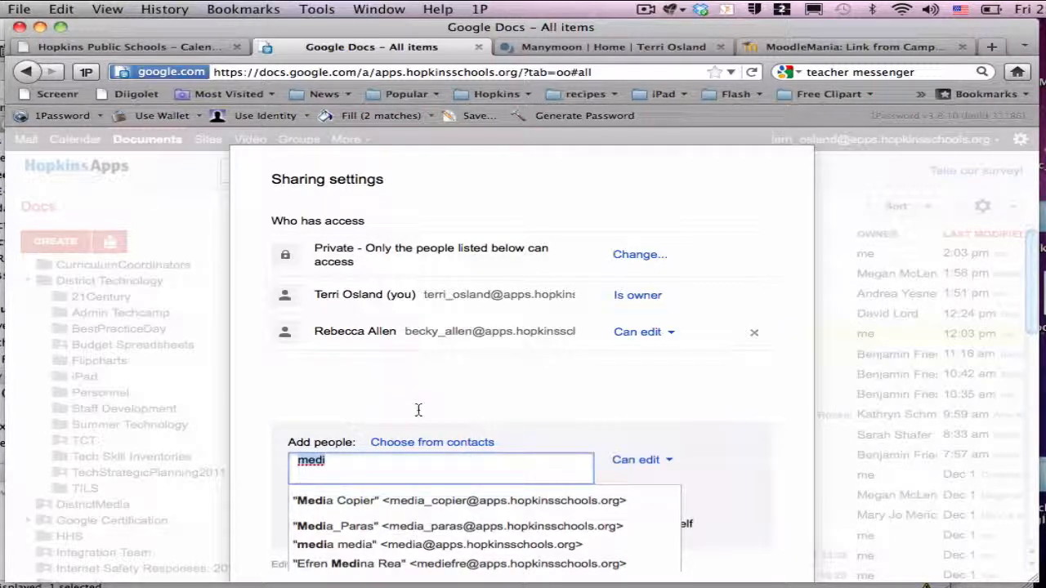
text(hhs)
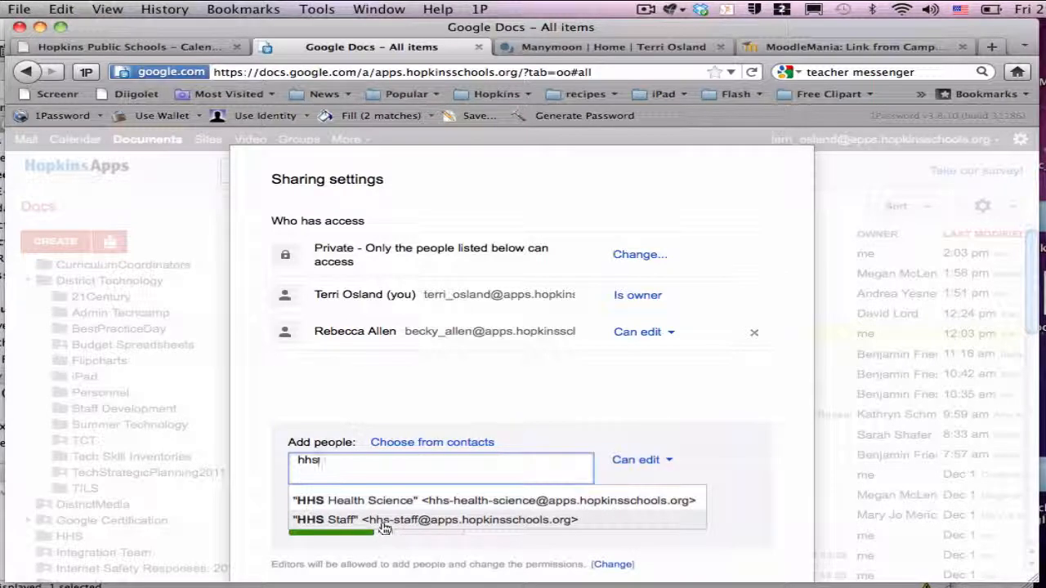
Try 'hhs-' and 'as-' group searches, then cancel and close sharing settings without adding anyone
text(-)
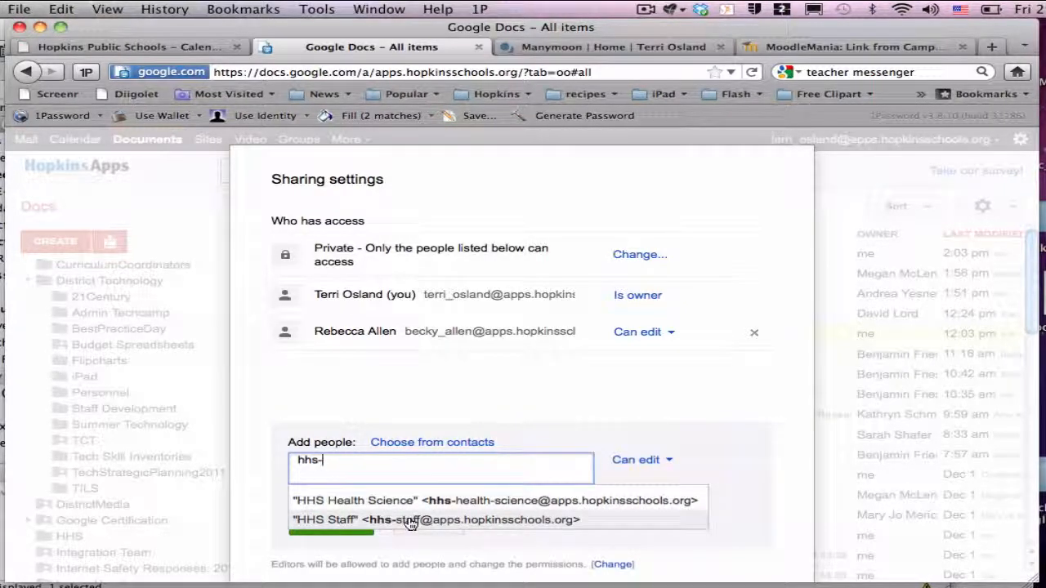
drag(399, 467, 286, 408)
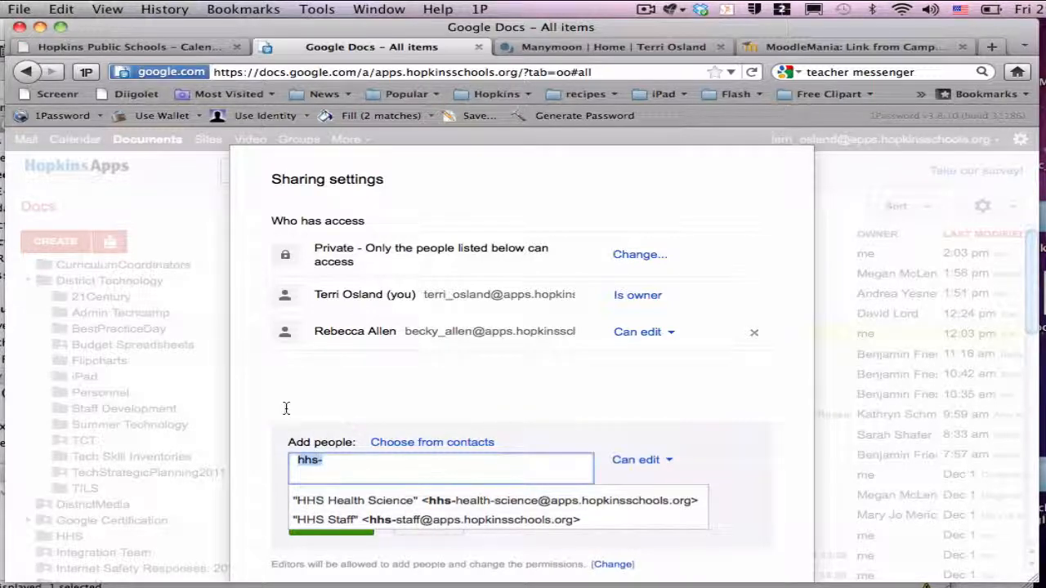
key(BackSpace)
text(al)
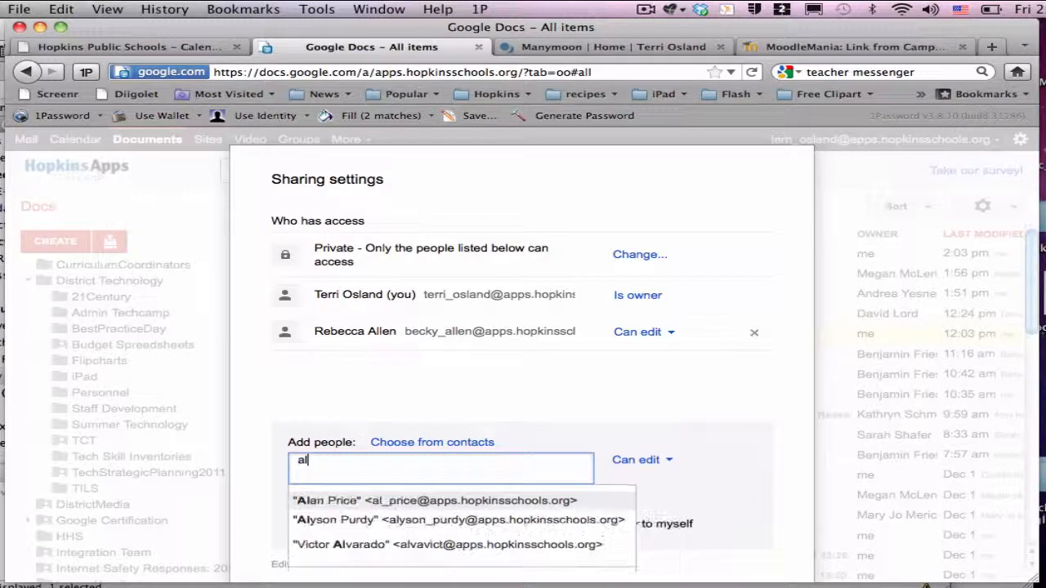
key(BackSpace)
text(s)
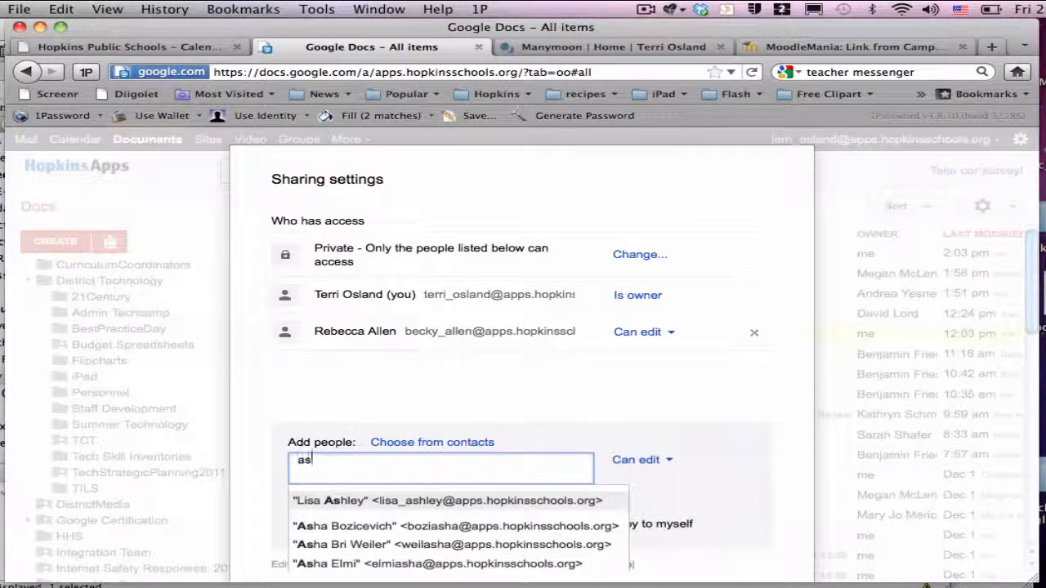
text(-)
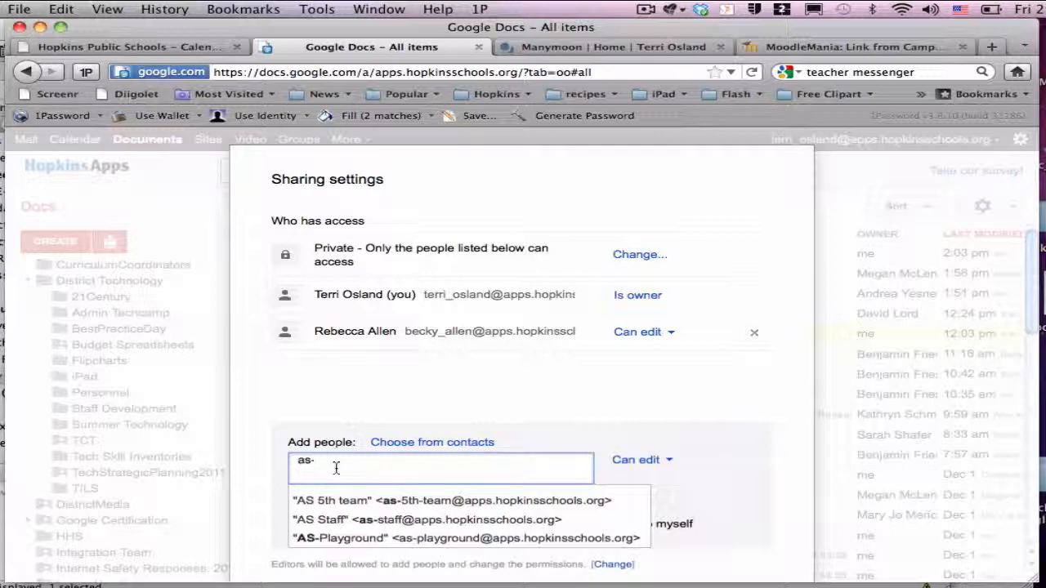
click(387, 416)
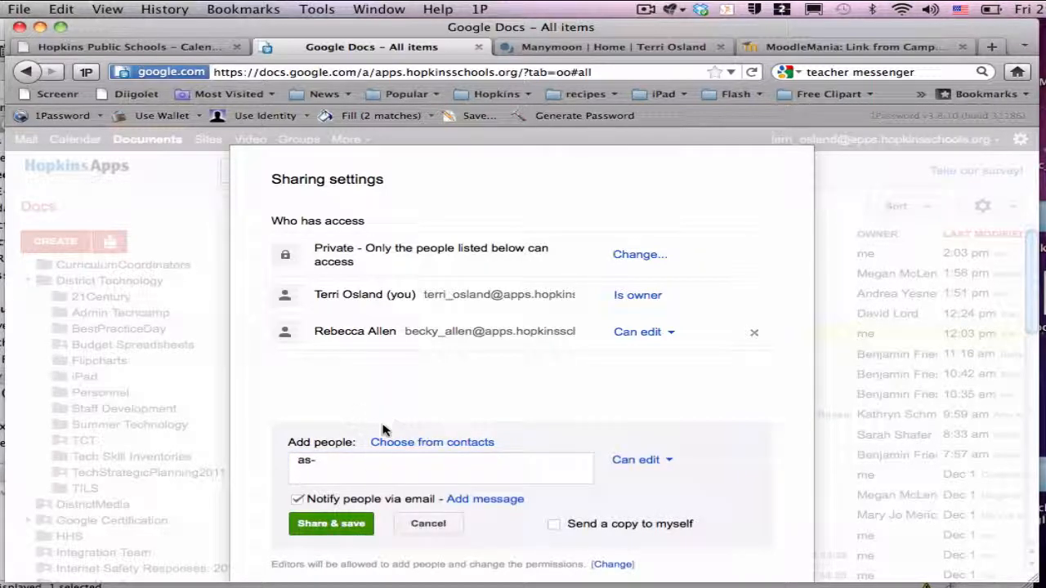
click(429, 527)
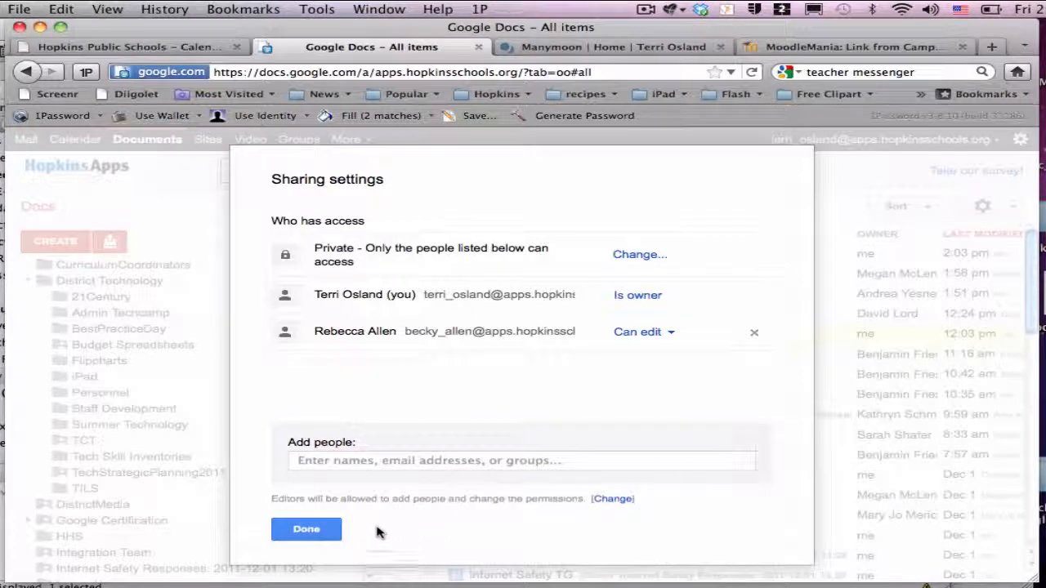
click(306, 530)
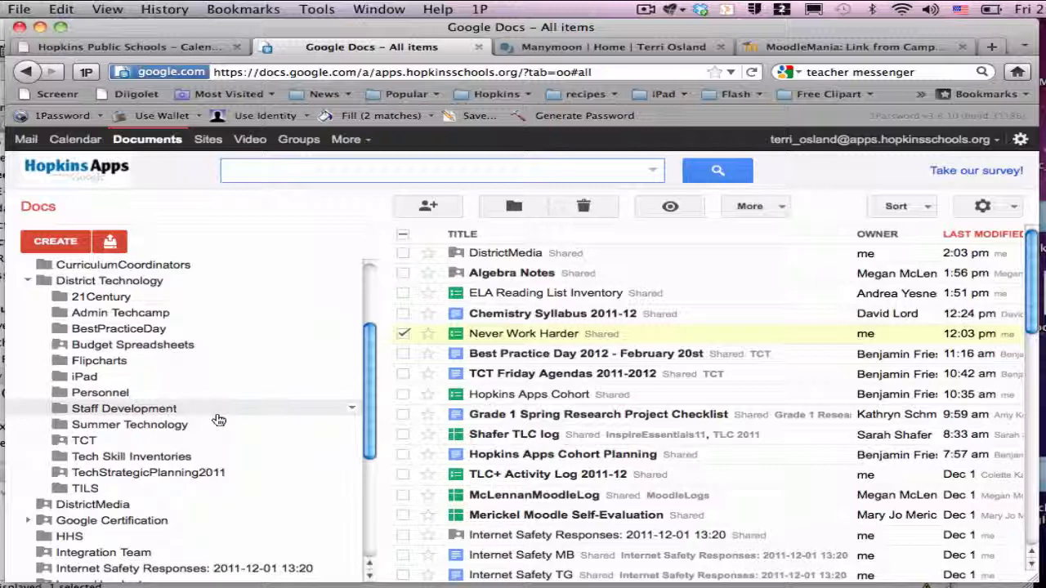
Open the school Gmail inbox in a new tab from the Google bar
click(25, 140)
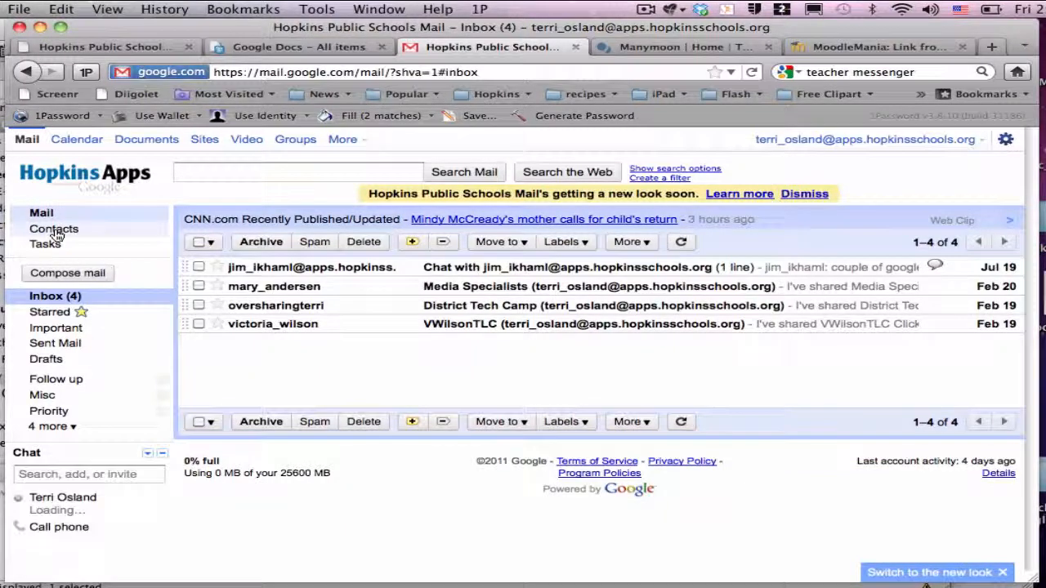
Open Gmail Contacts, glance at the More menu, and scroll the contact list
click(54, 229)
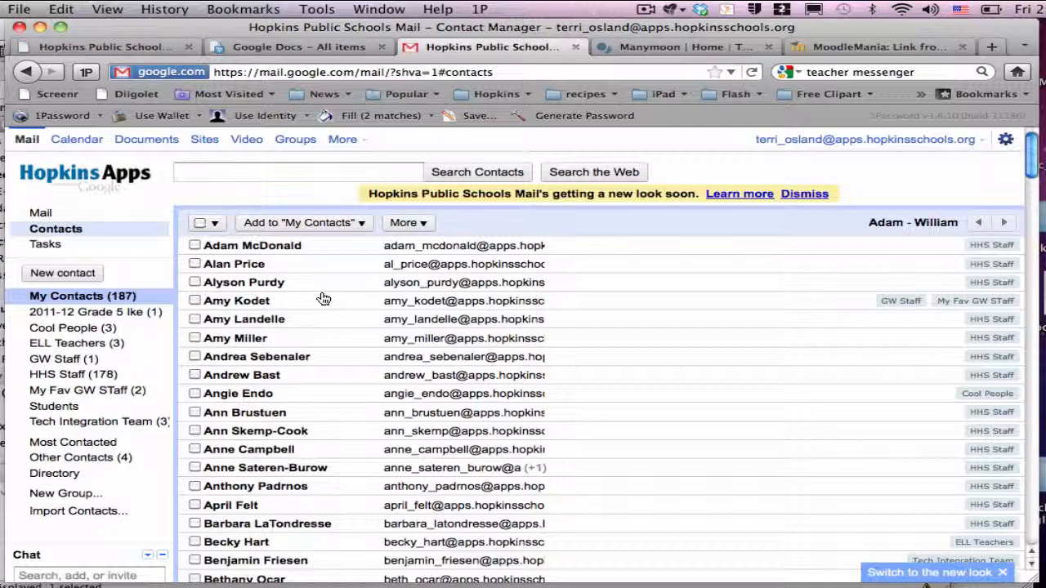
click(415, 224)
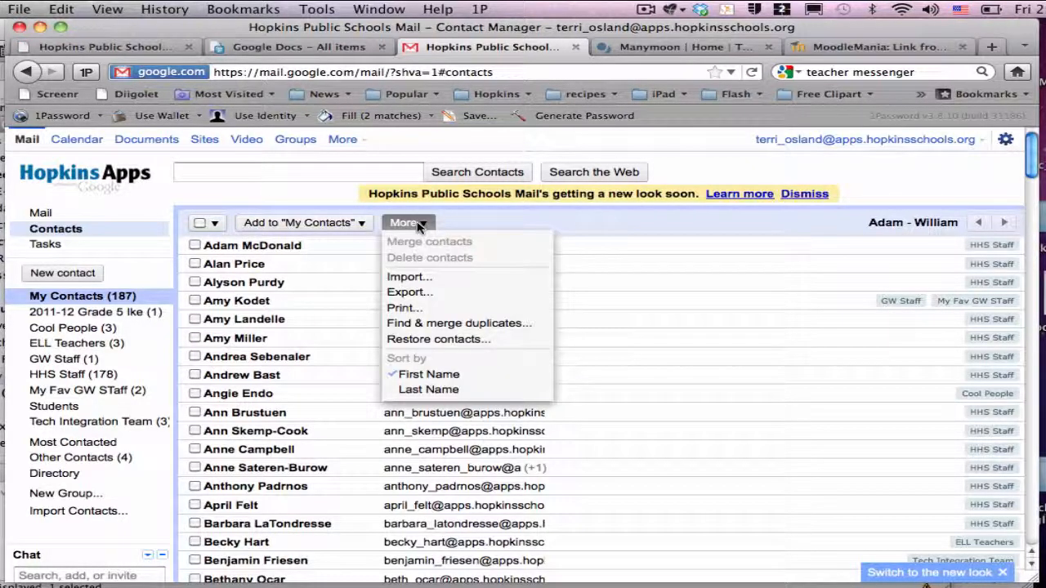
click(417, 227)
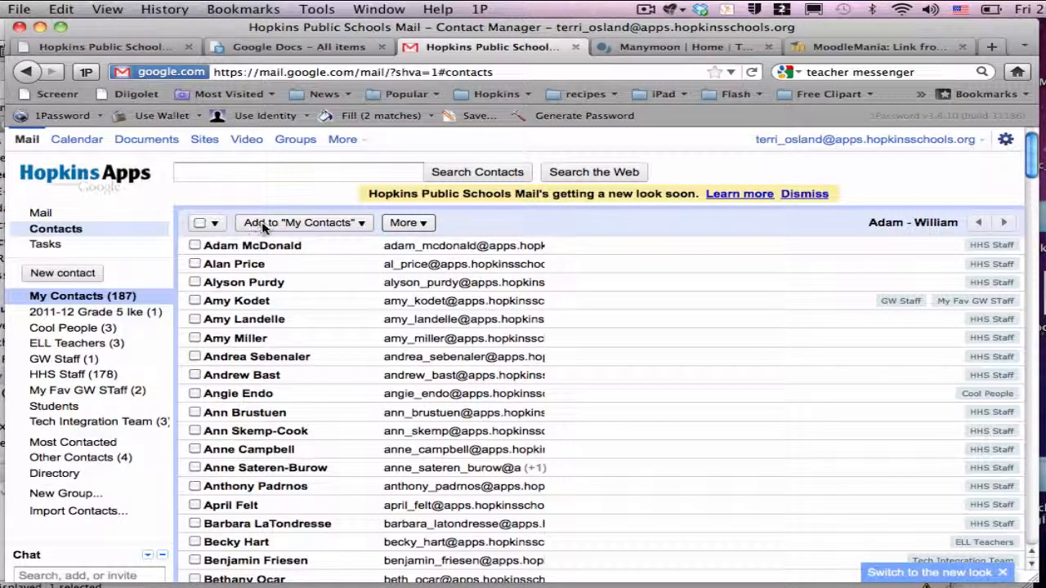
scroll(254, 302, down, 10)
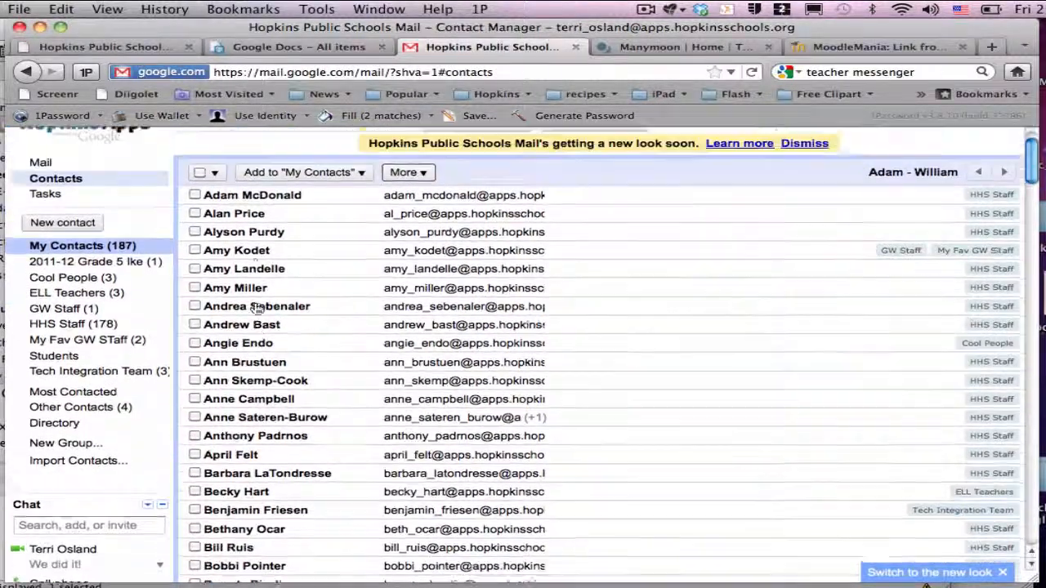
Create a new contact group named 'Media Specialists'
scroll(261, 307, up, 7)
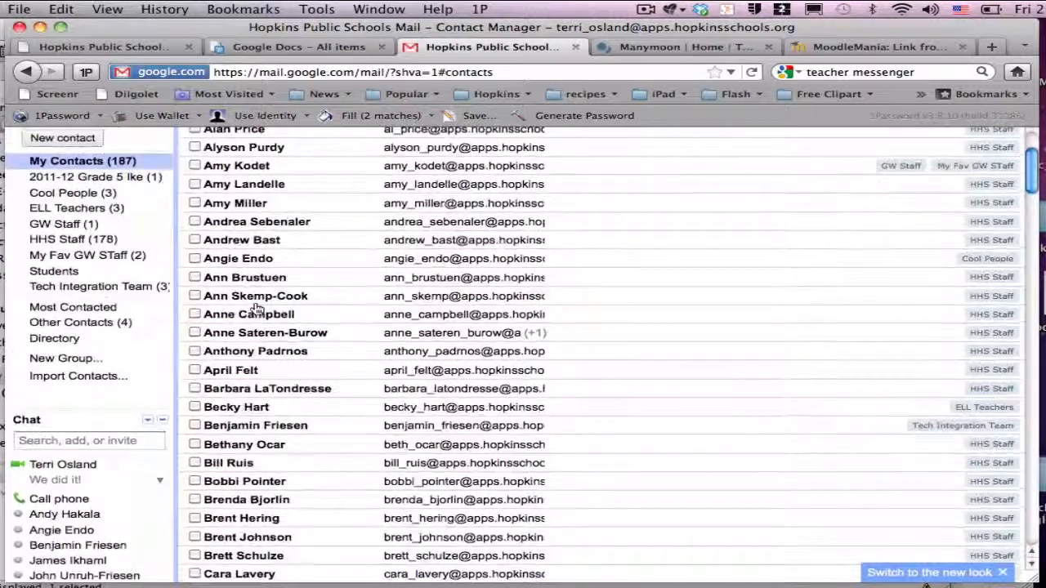
click(62, 360)
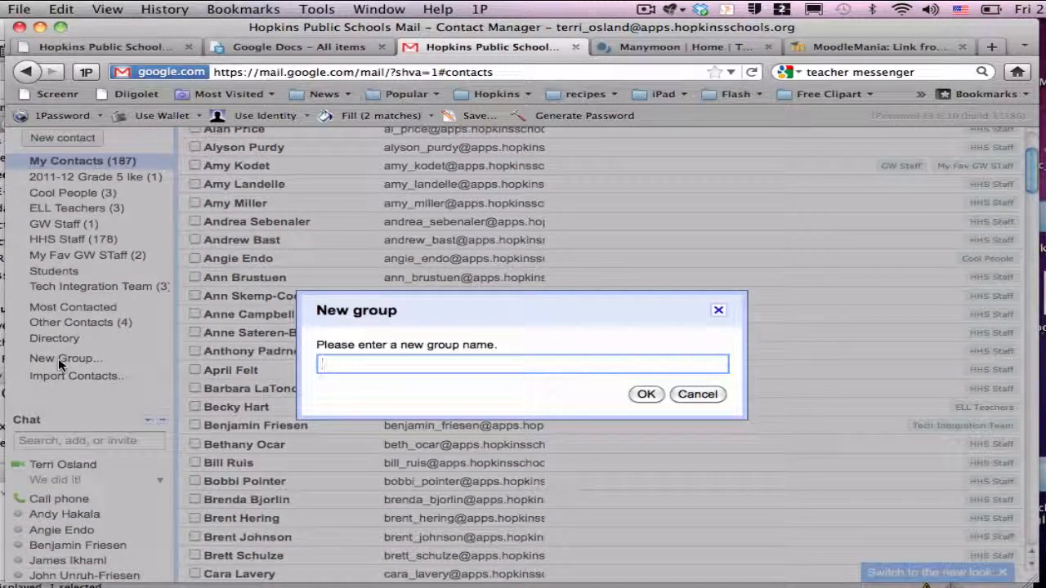
text(Media)
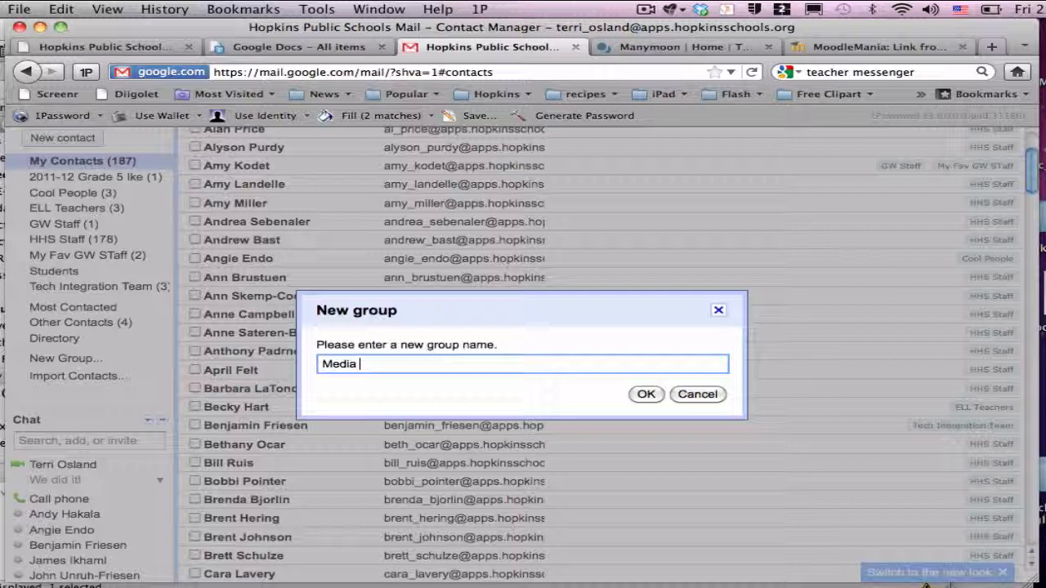
text( Specialists)
click(645, 394)
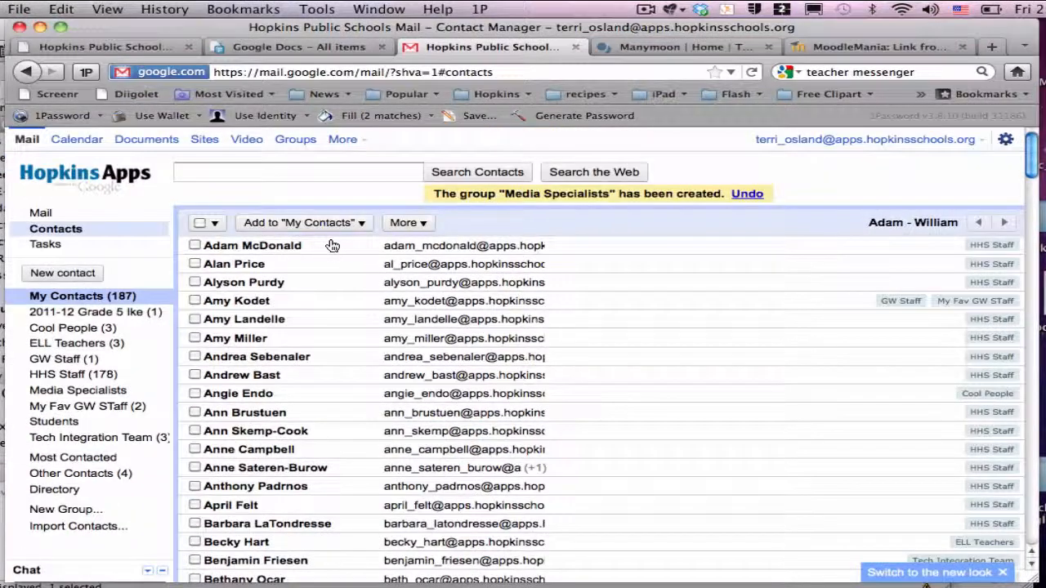
Search contacts and add the matching Domain Contacts colleague to Media Specialists
click(333, 179)
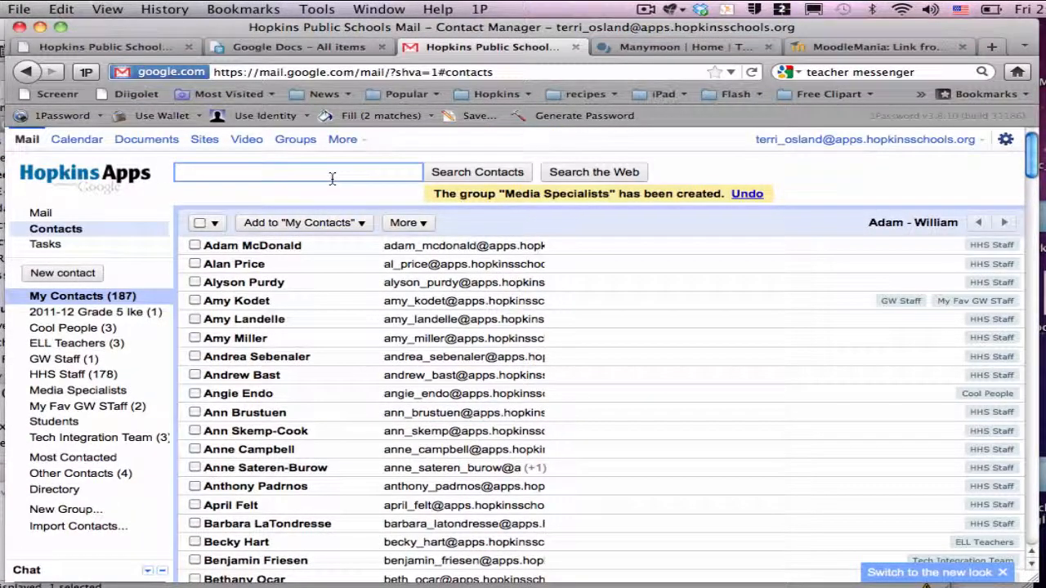
text(endo)
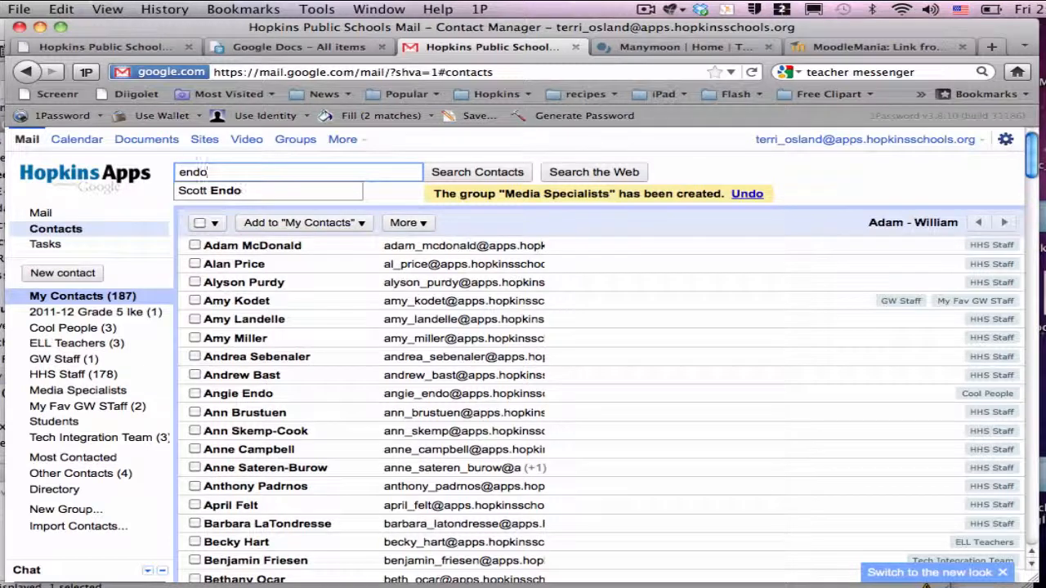
key(Return)
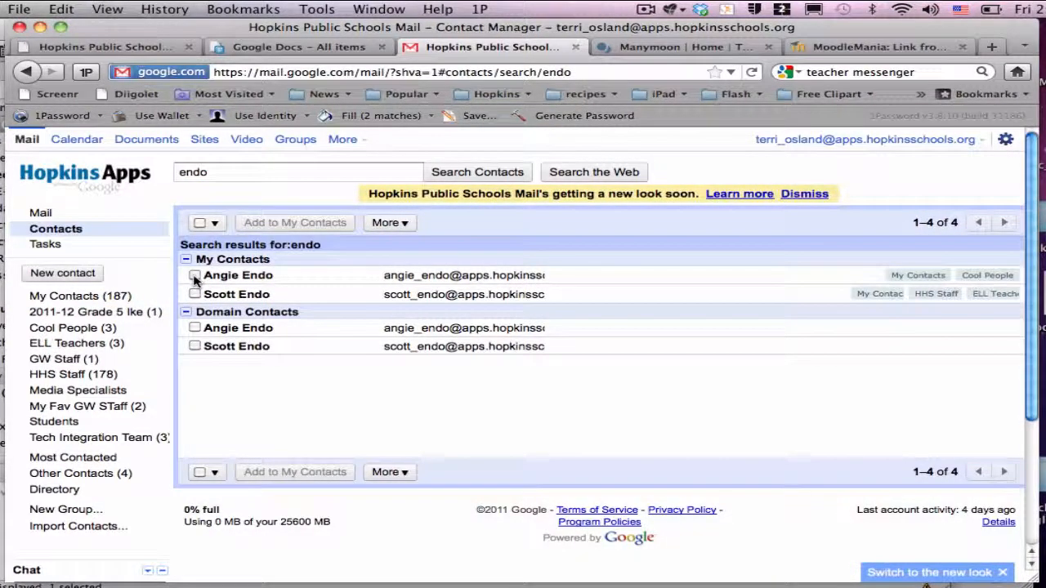
click(195, 276)
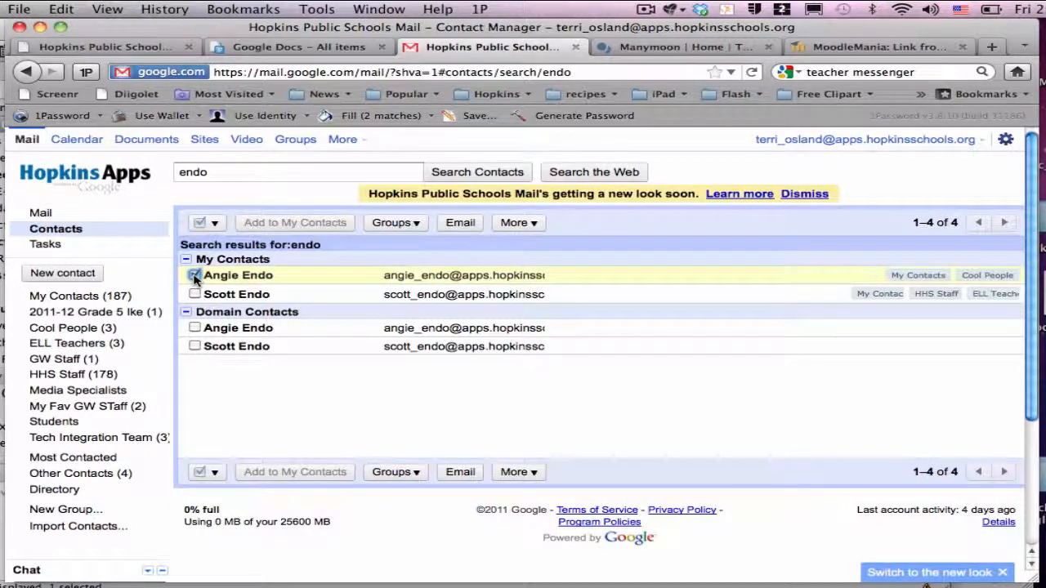
click(195, 276)
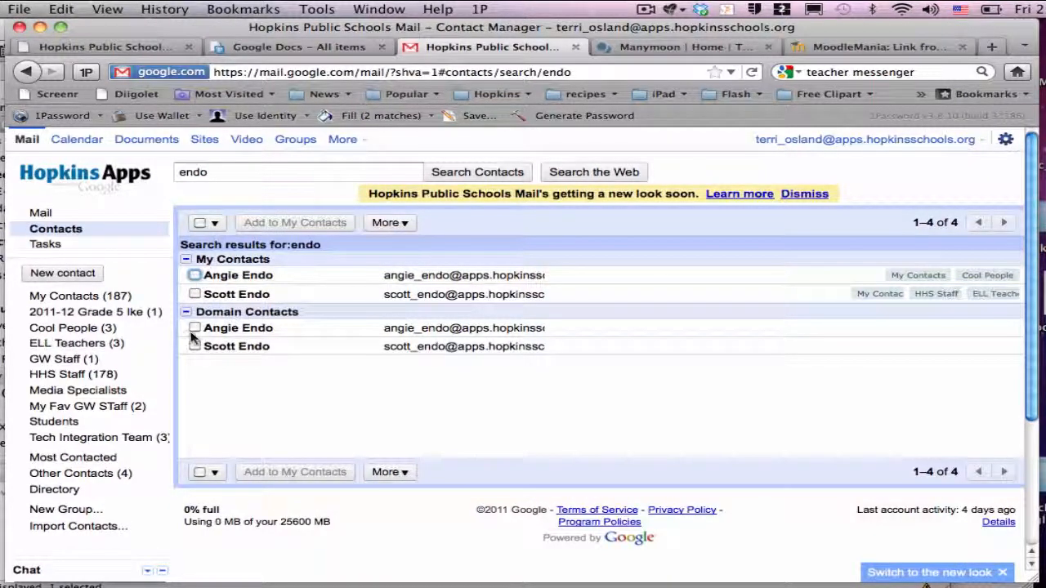
click(194, 328)
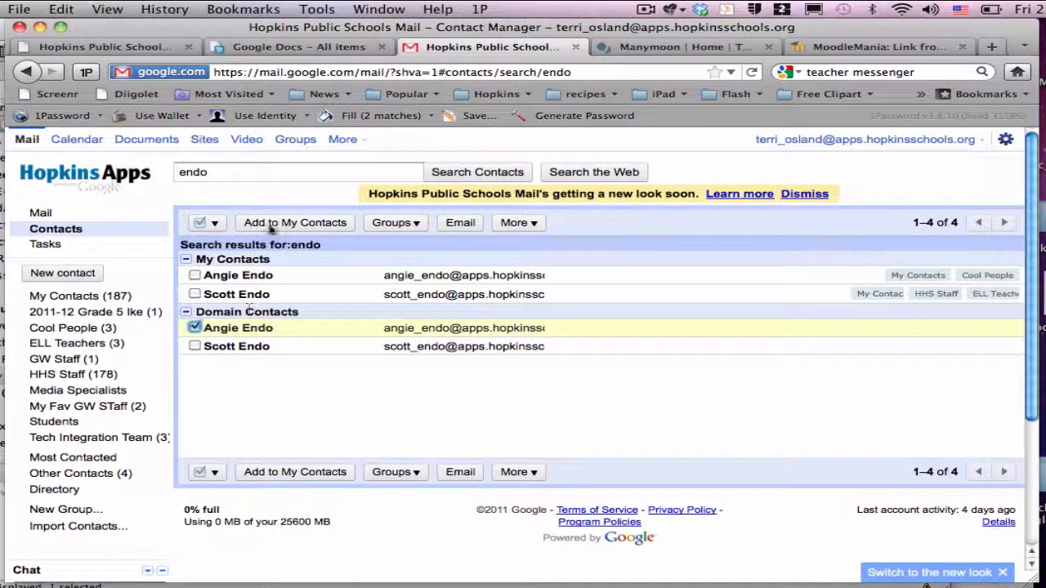
click(390, 223)
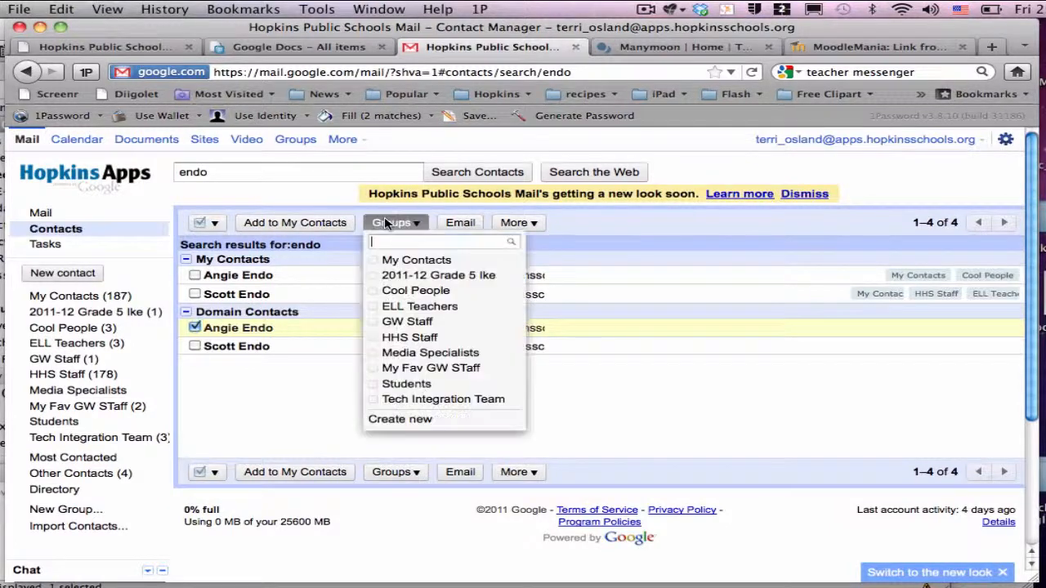
click(409, 354)
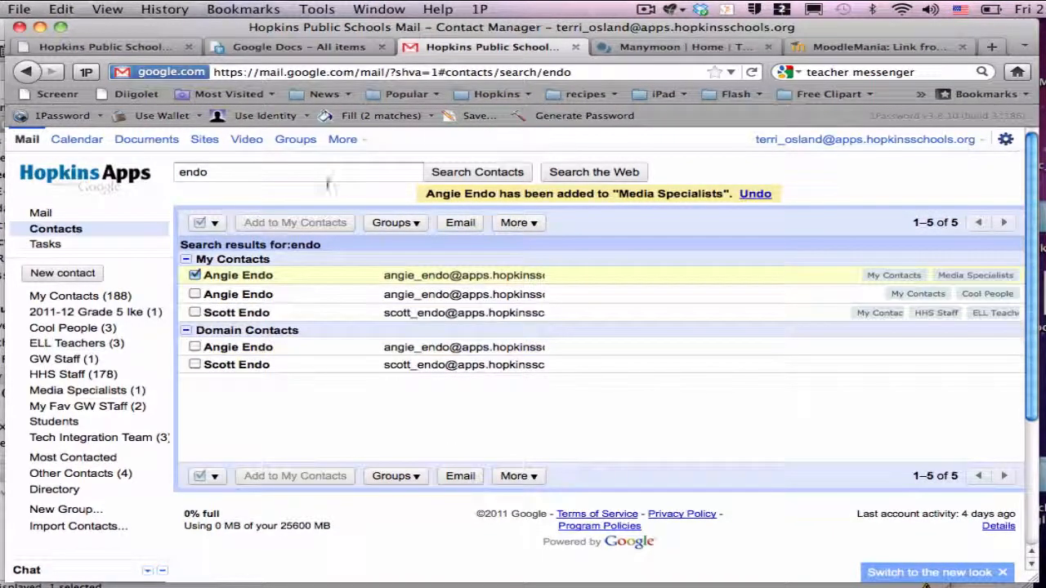
Search for the second colleague by name and add them to Media Specialists
click(325, 178)
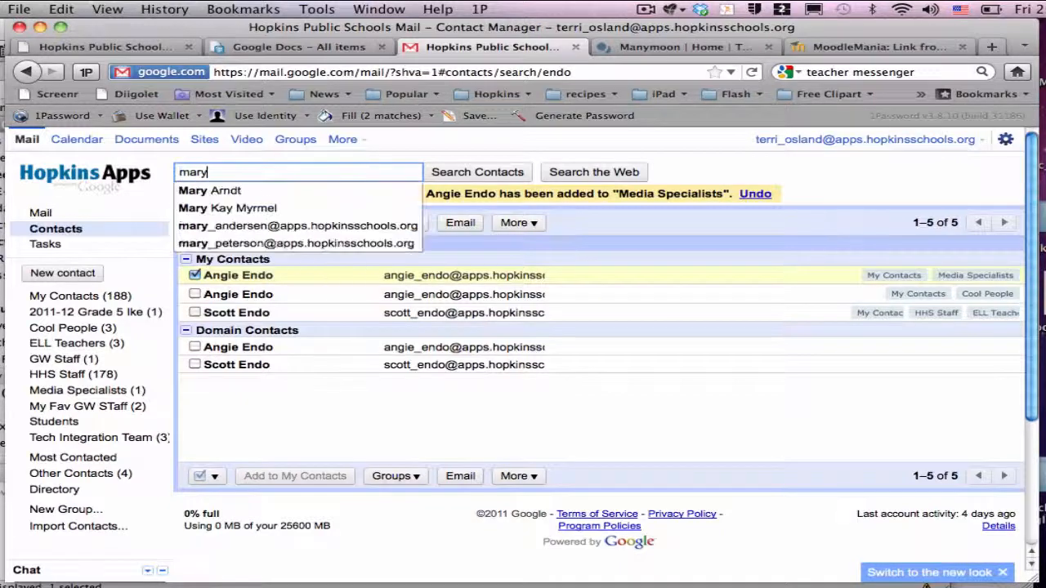
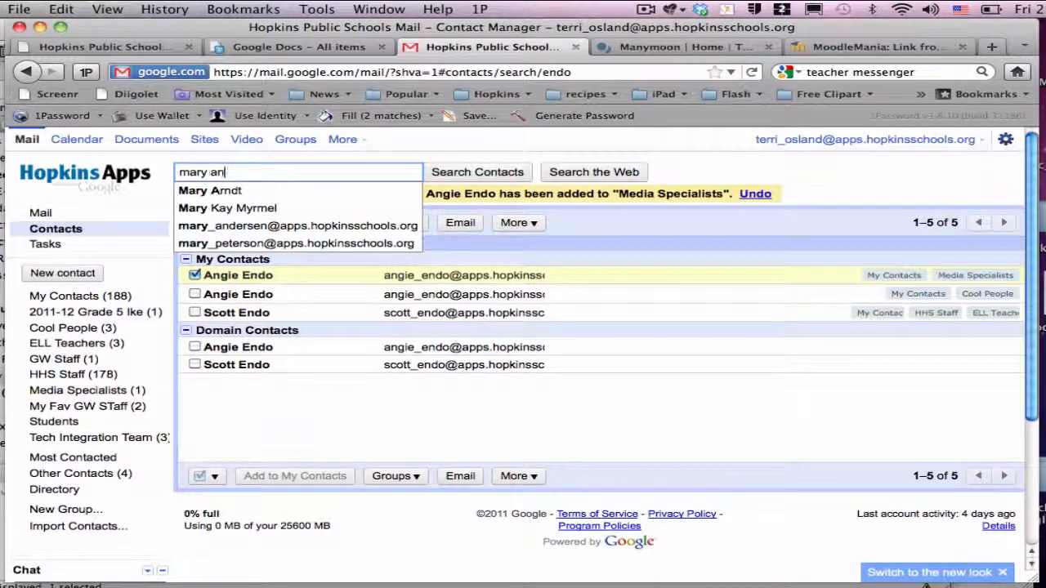
key(Return)
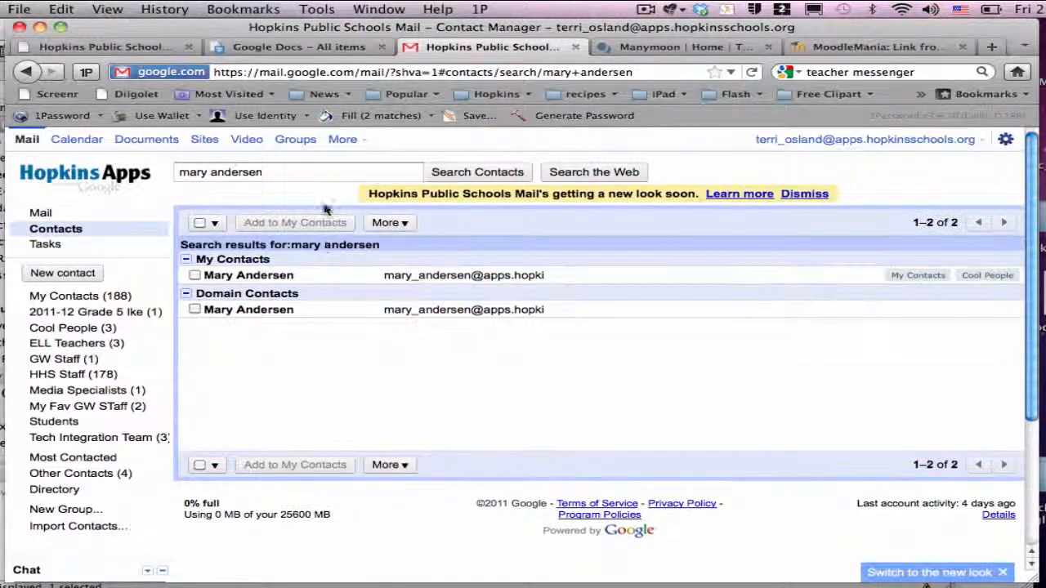
click(194, 311)
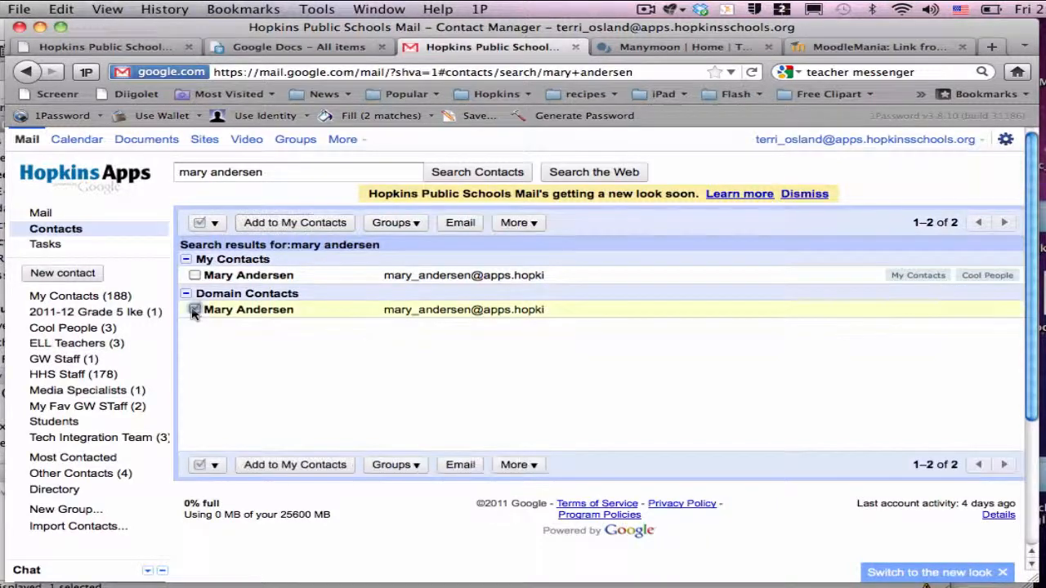
click(395, 223)
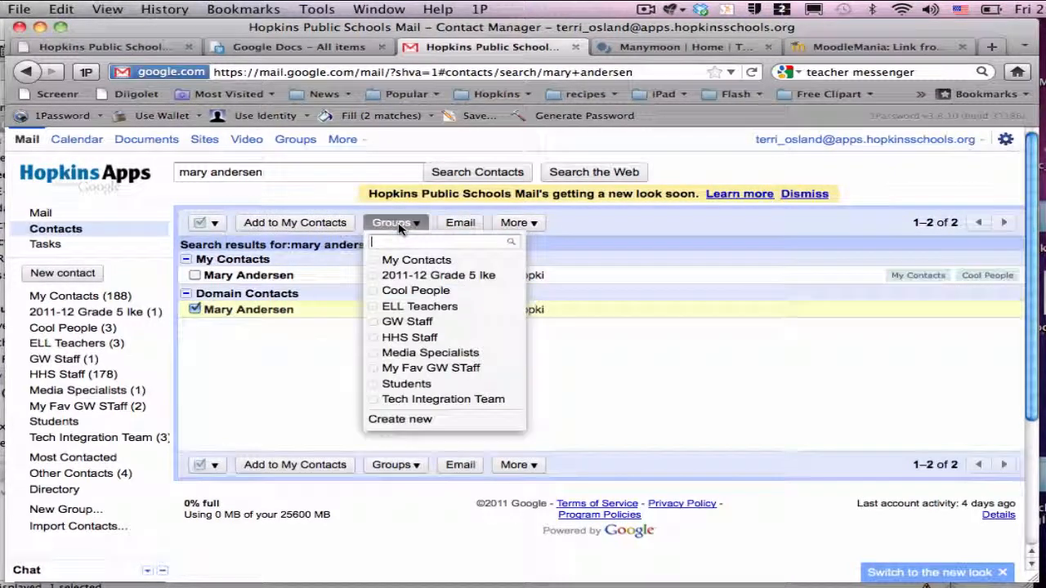
click(384, 353)
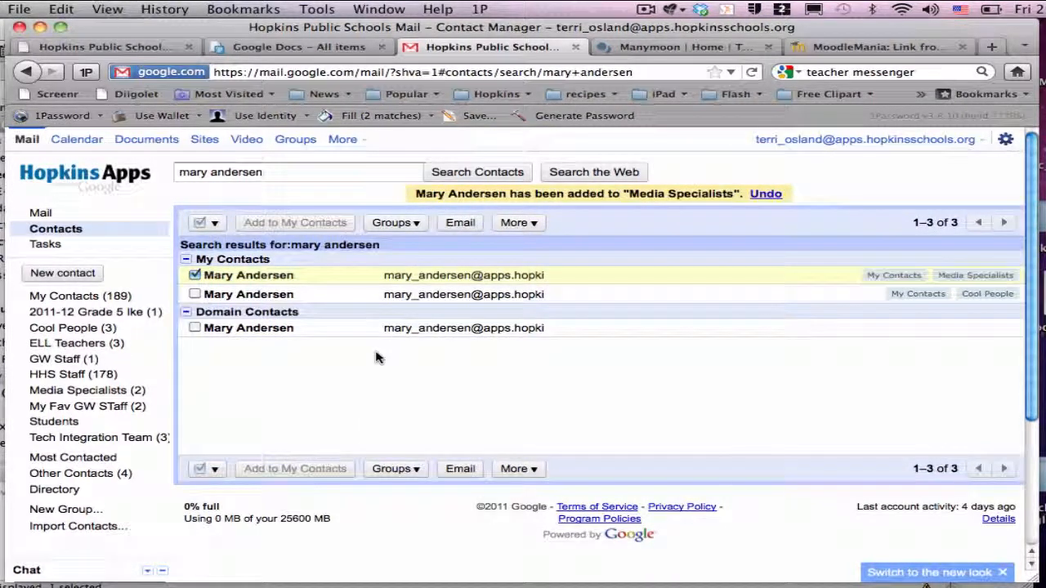
Search for the third colleague and add them to Media Specialists
triple_click(273, 172)
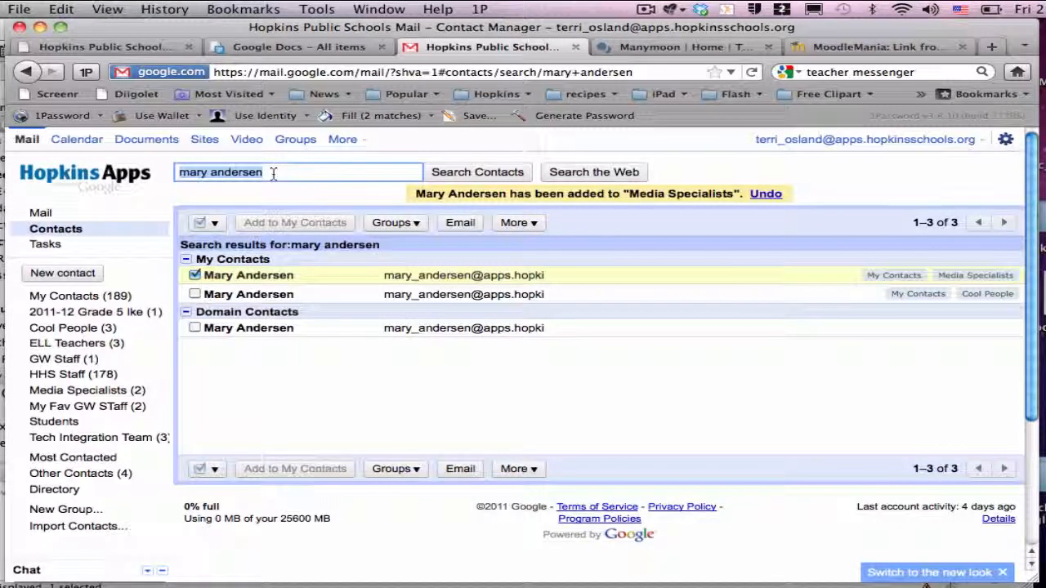
text(rota)
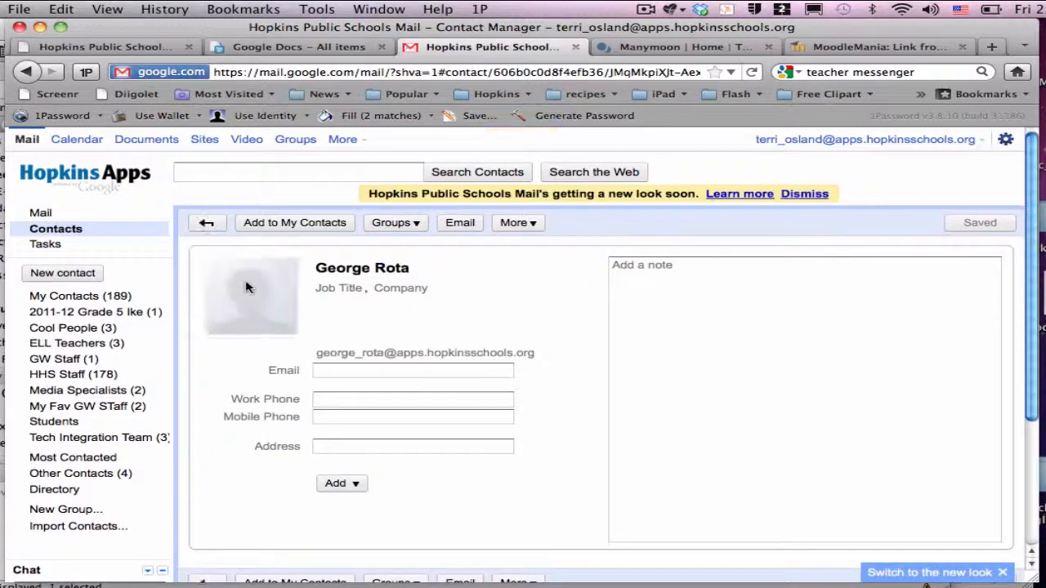
click(391, 224)
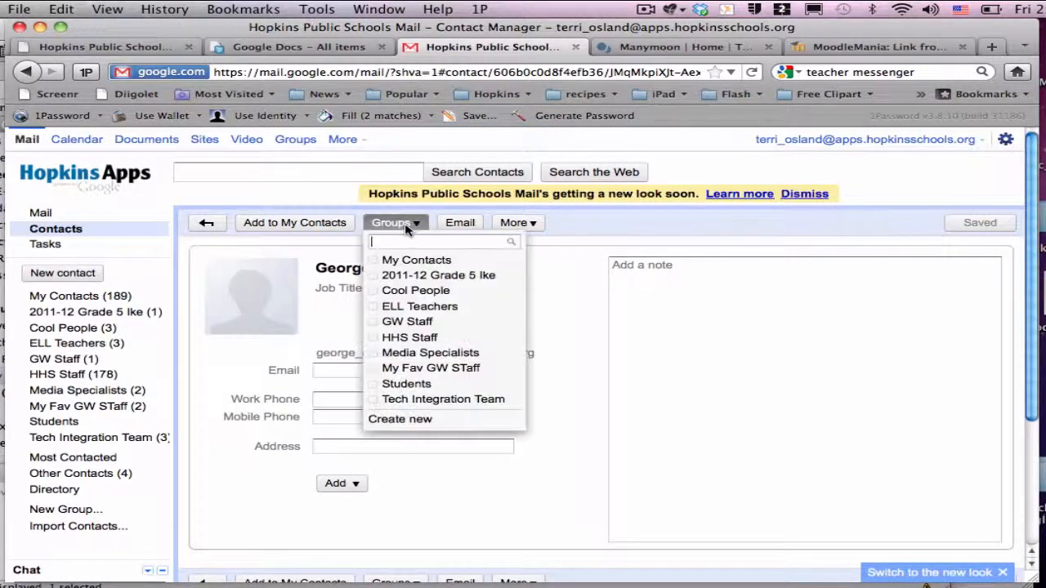
click(400, 354)
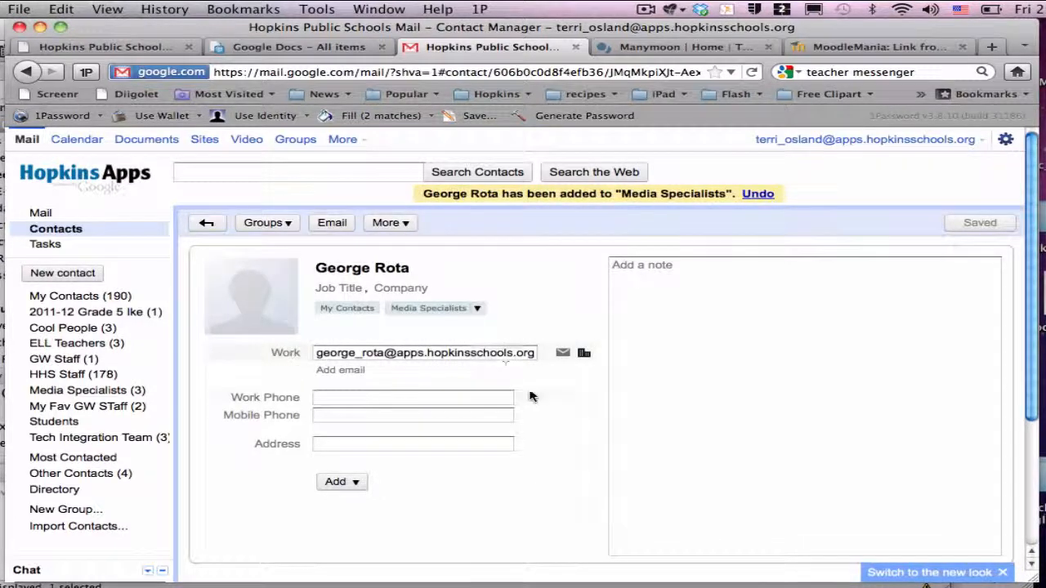
Show the Media Specialists group's three members, then close the Mail tab
scroll(531, 398, down, 2)
scroll(532, 397, up, 2)
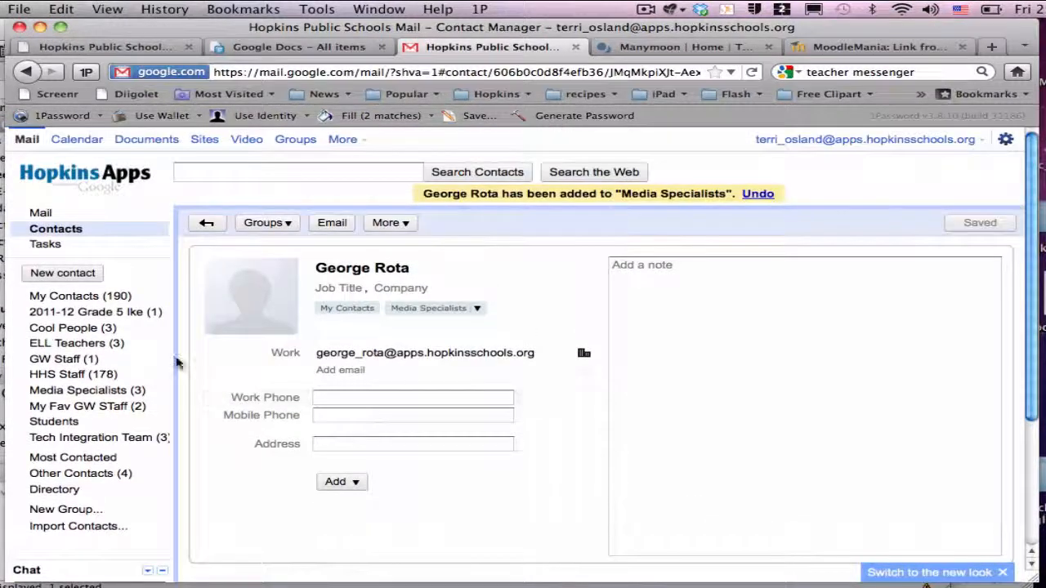
click(85, 397)
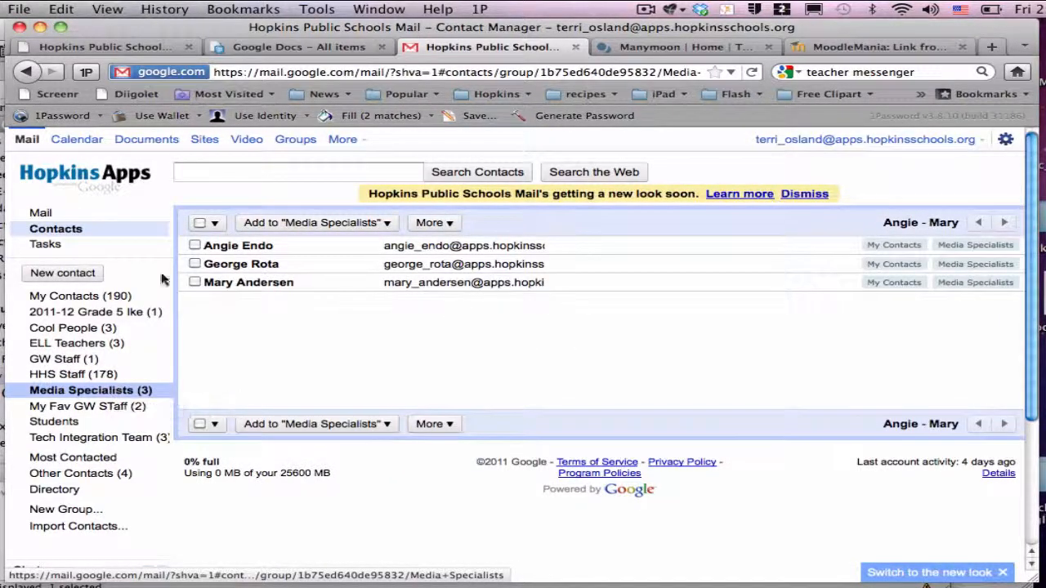
click(576, 48)
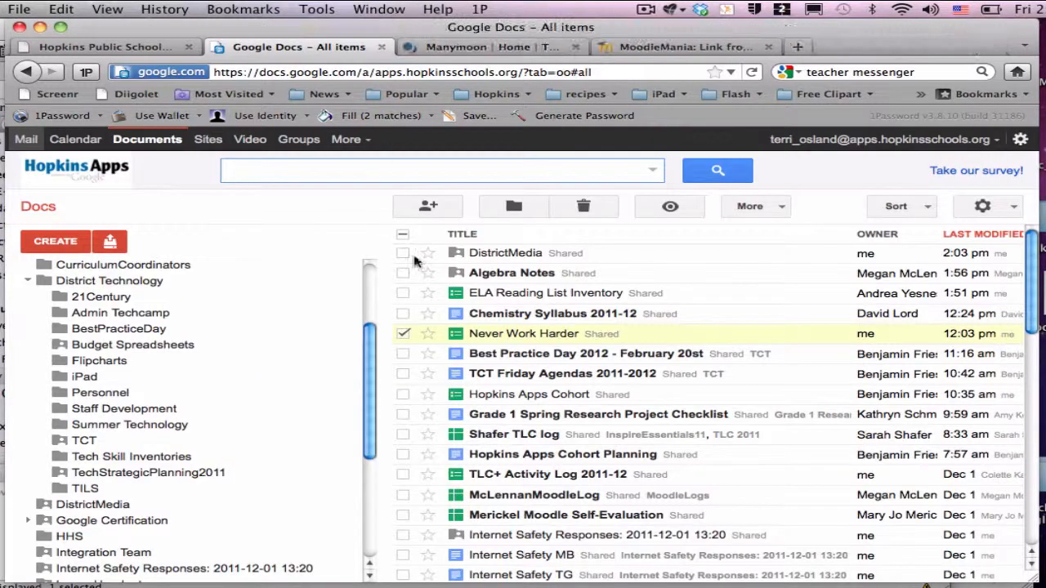
Select the Never Work Harder document and open its sharing settings
click(403, 334)
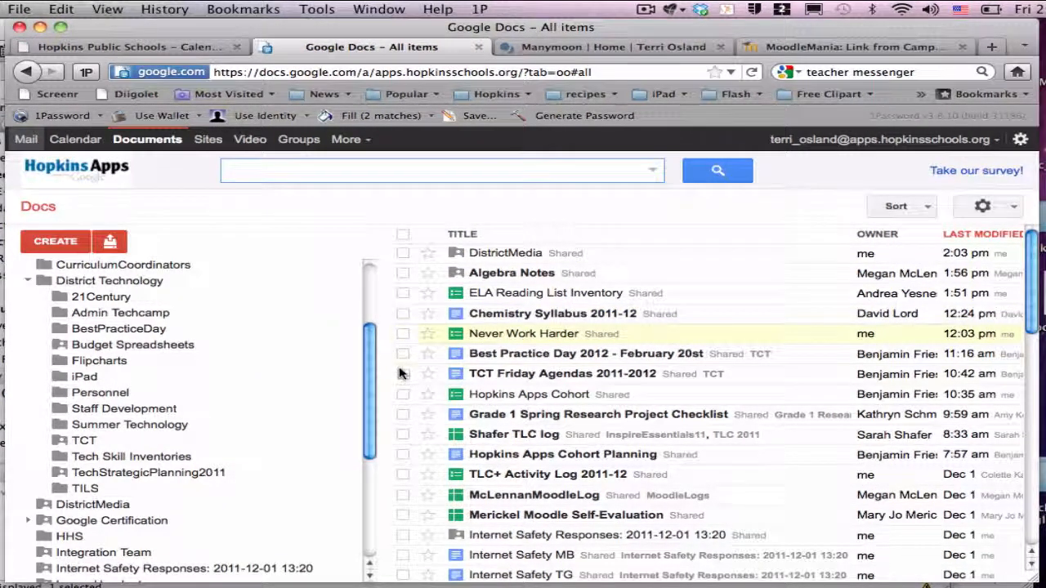
click(403, 334)
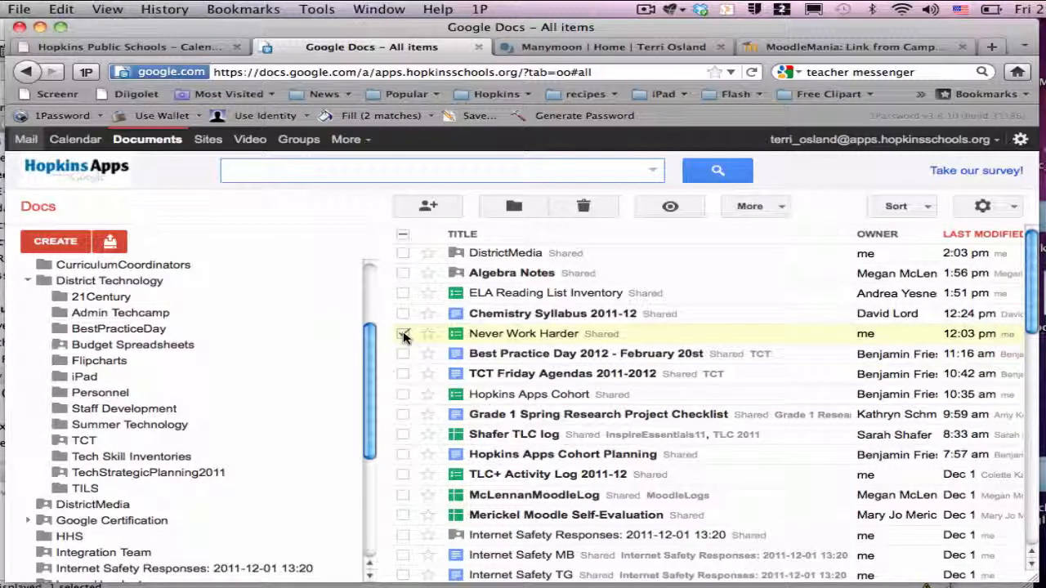
click(426, 209)
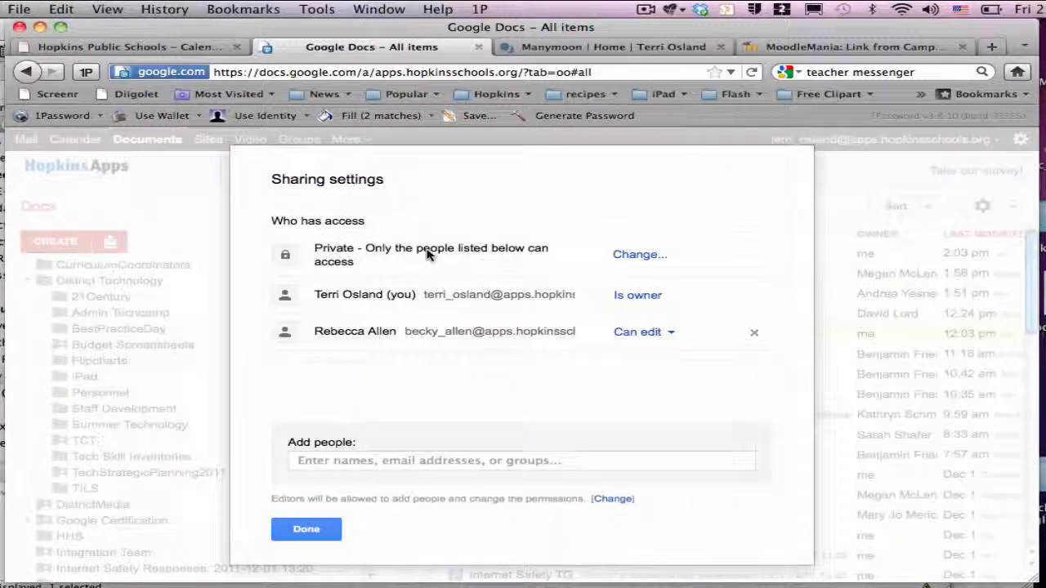
Start adding people, clear the typed 'media' entry, and choose collaborators from contacts instead
click(344, 462)
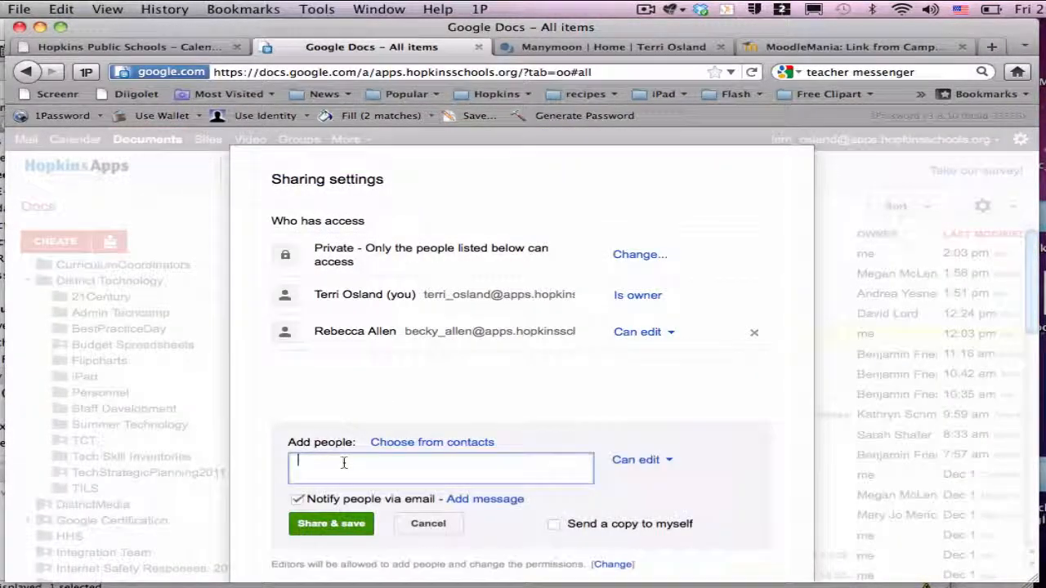
text(medi)
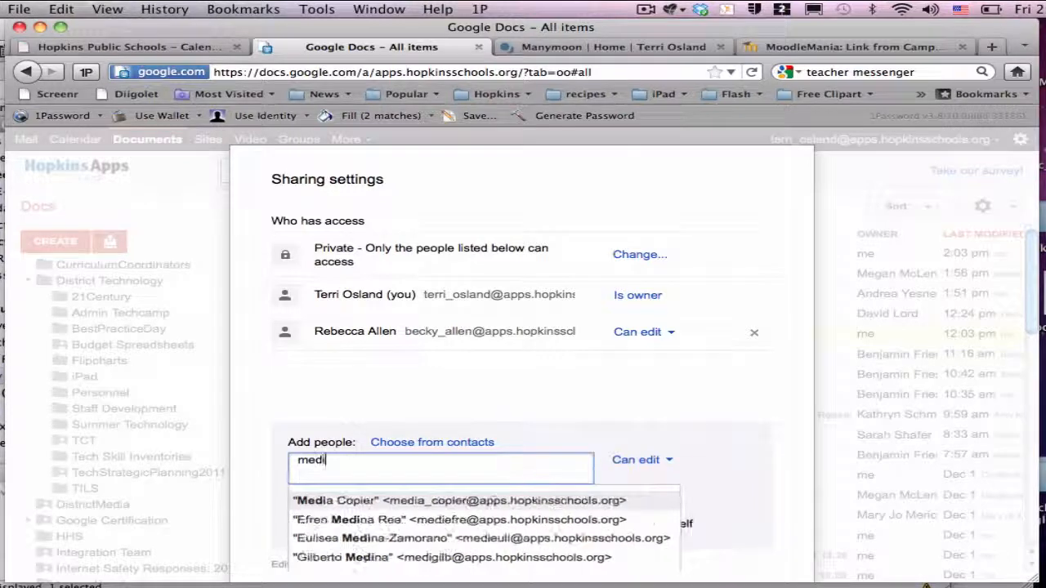
text(a)
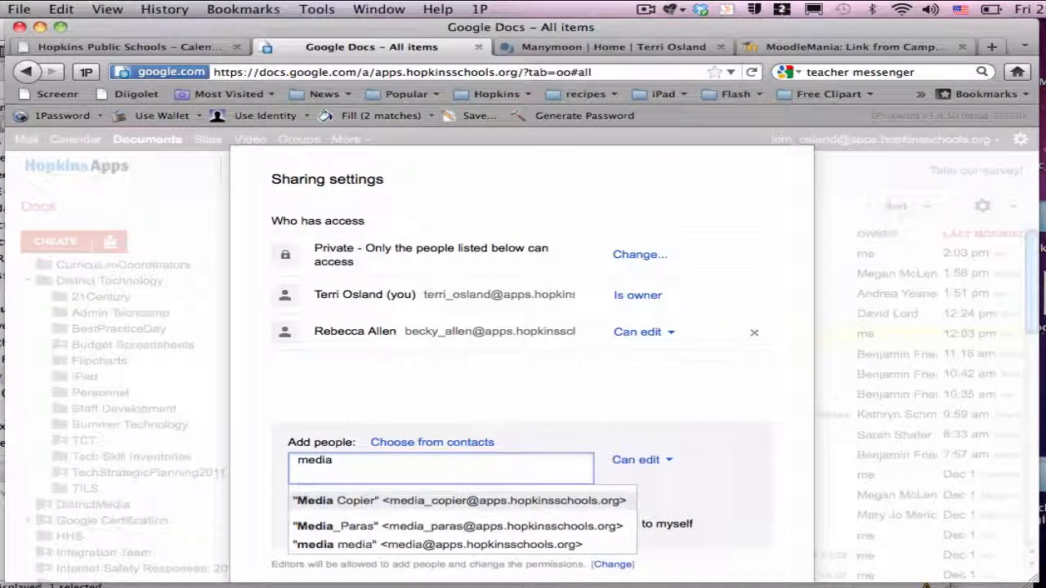
key(BackSpace)
key(BackSpace)
key(BackSpace)
key(BackSpace)
key(BackSpace)
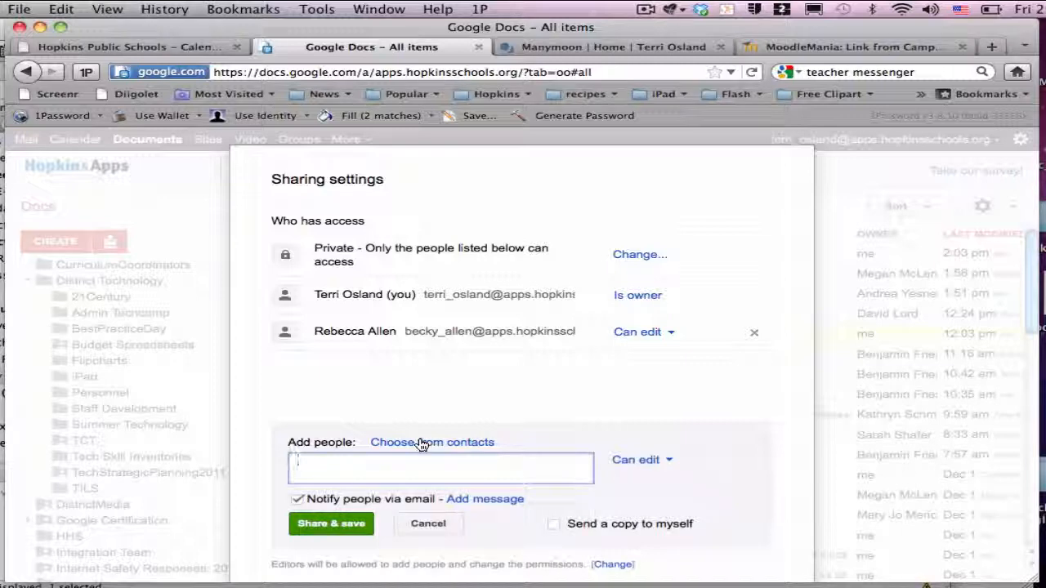
click(431, 442)
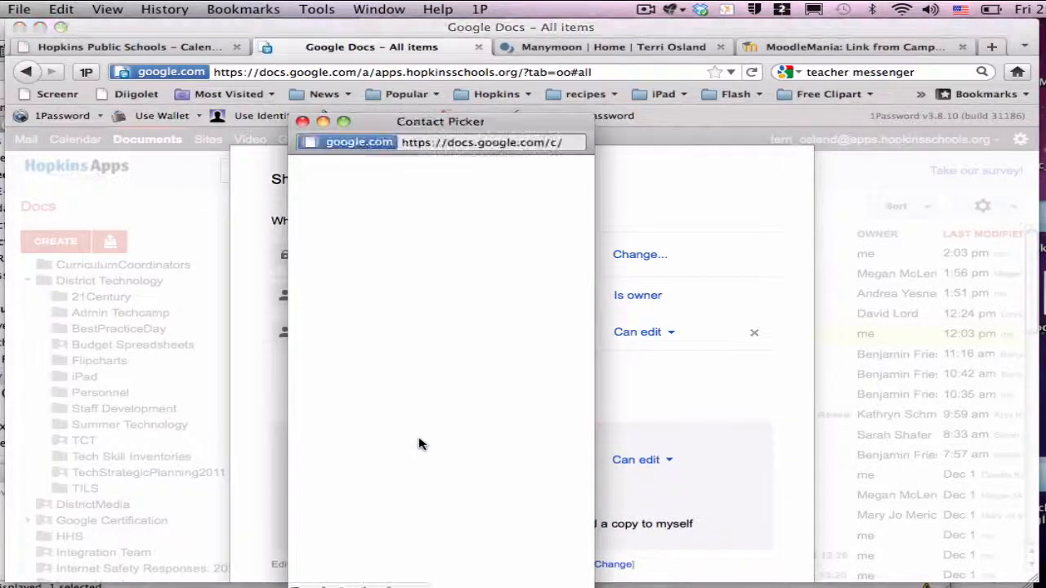
Pick all three Media Specialists contacts, then discard the invitations and close sharing settings
click(423, 222)
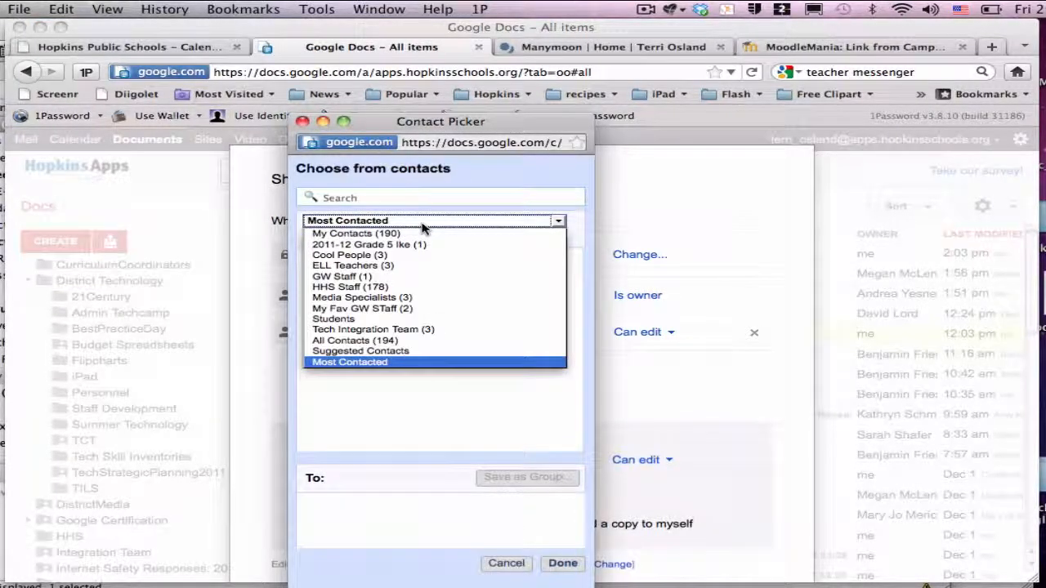
click(400, 299)
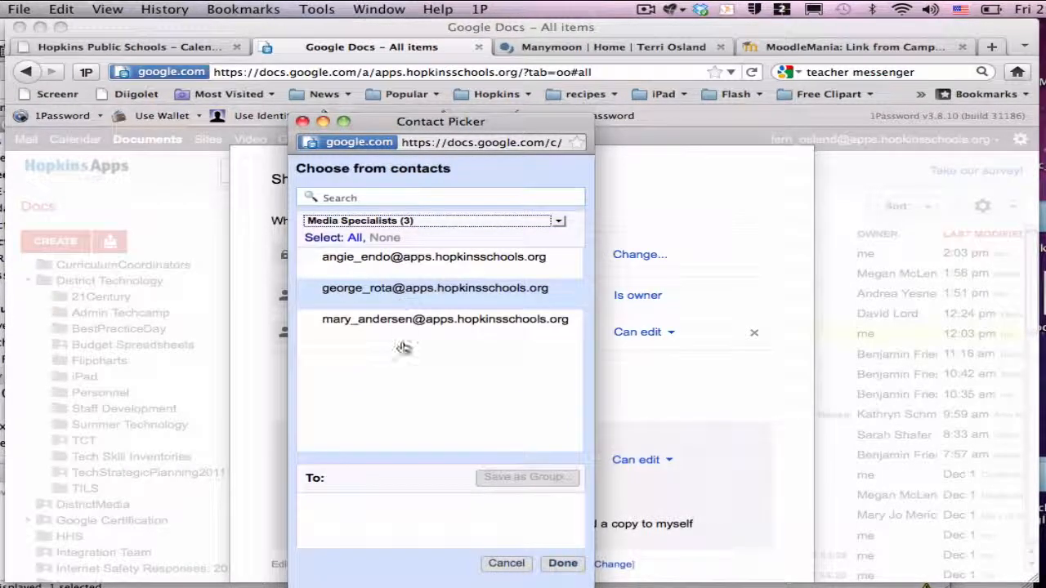
click(353, 237)
click(567, 564)
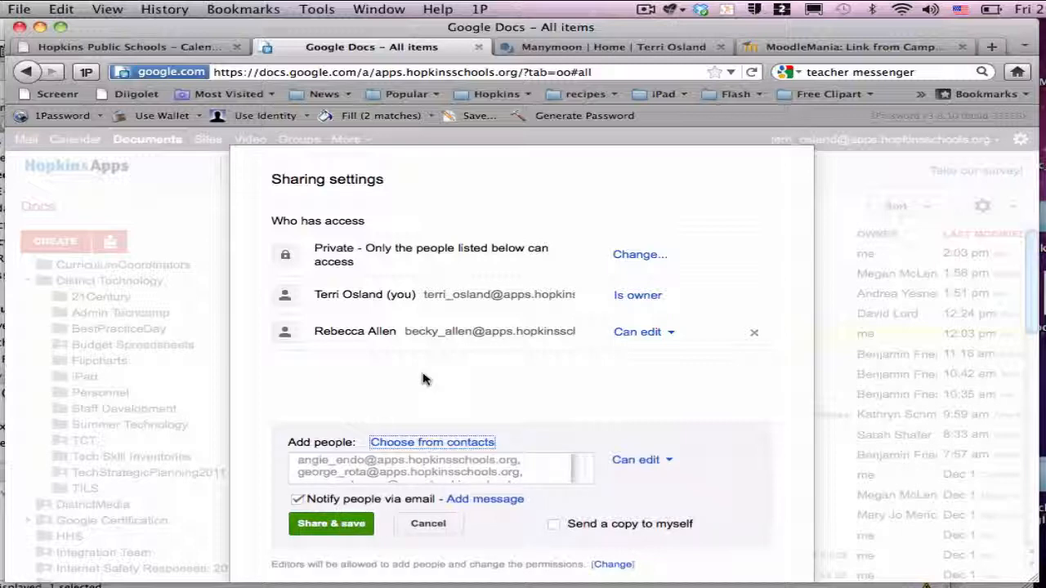
click(417, 527)
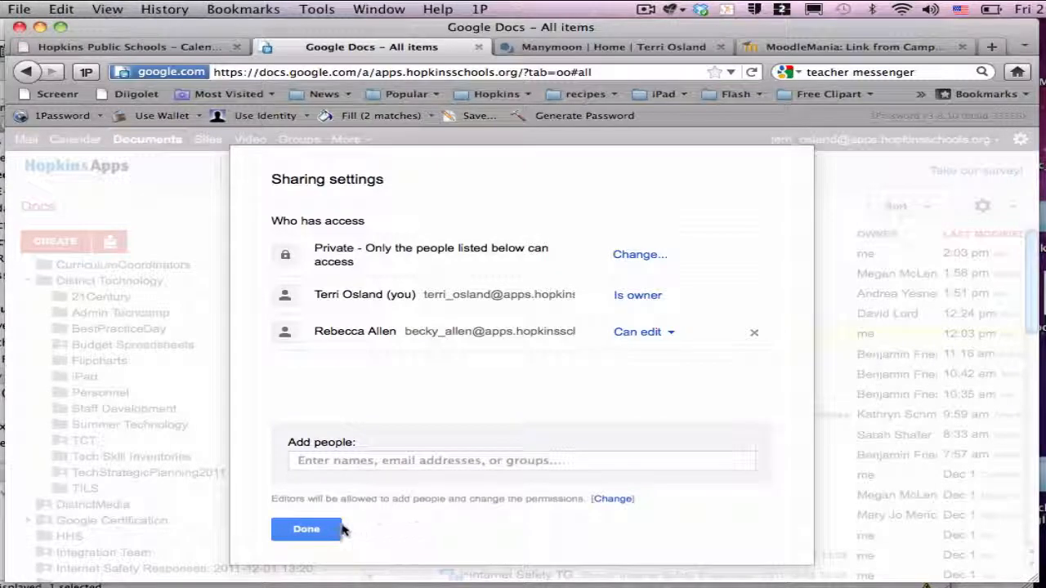
click(309, 530)
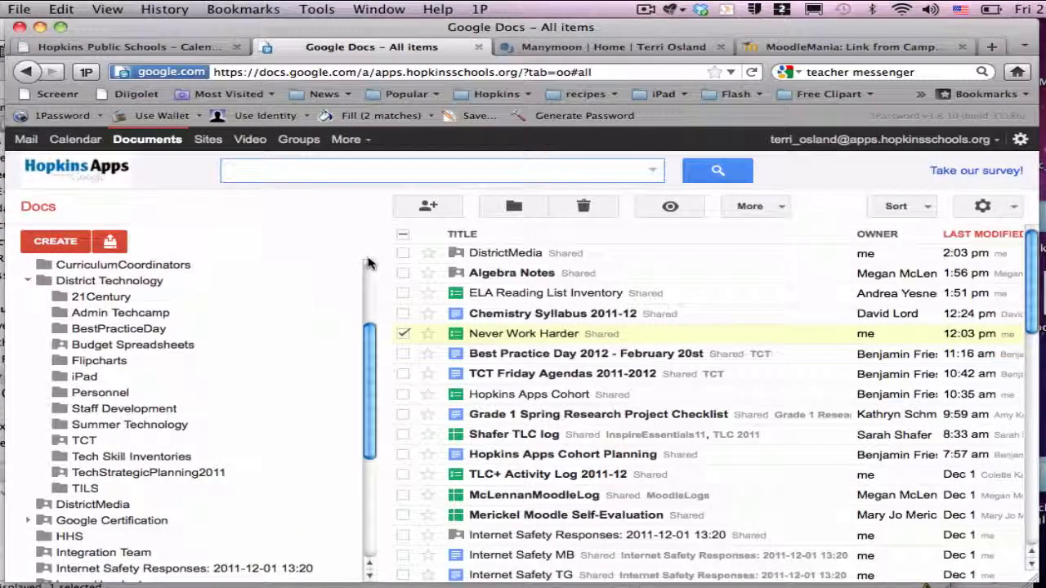